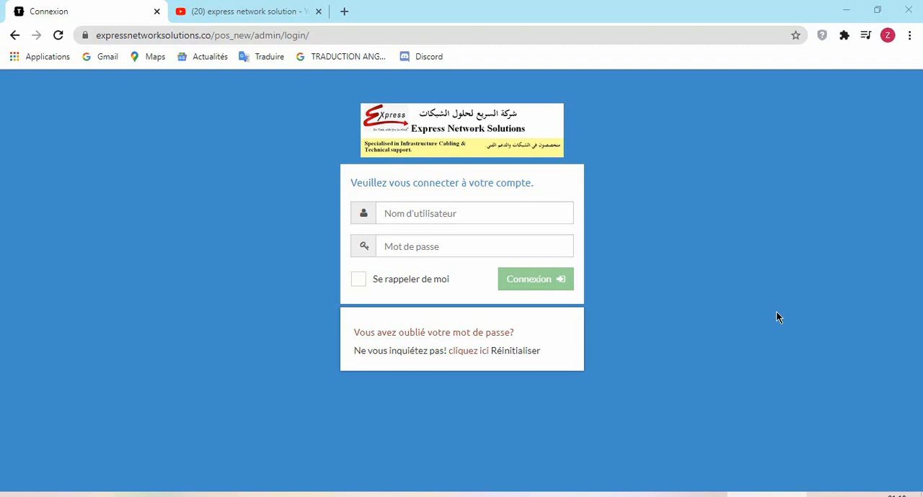
- Log in to the POS admin site as "owner" with the account password
{"action": "left_click", "coordinate": [410, 214]}
{"action": "type", "text": "own"}
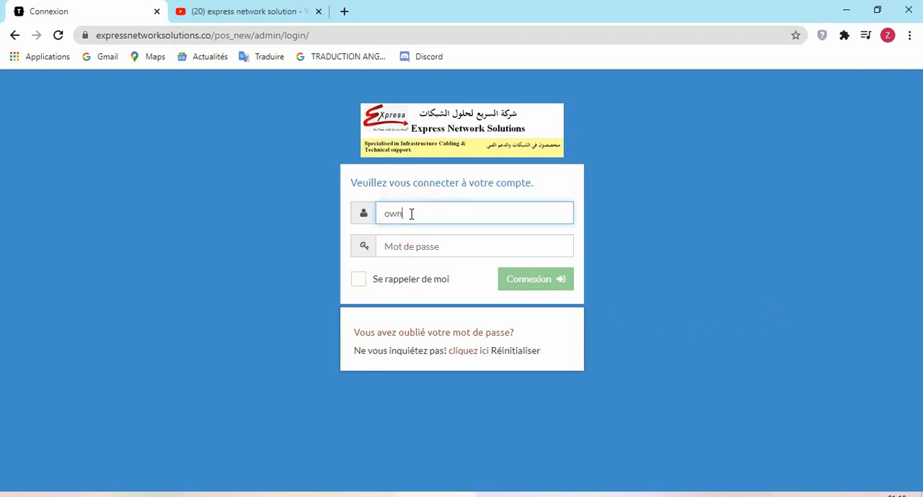
{"action": "type", "text": "er"}
{"action": "key", "text": "Tab"}
{"action": "type", "text": "••"}
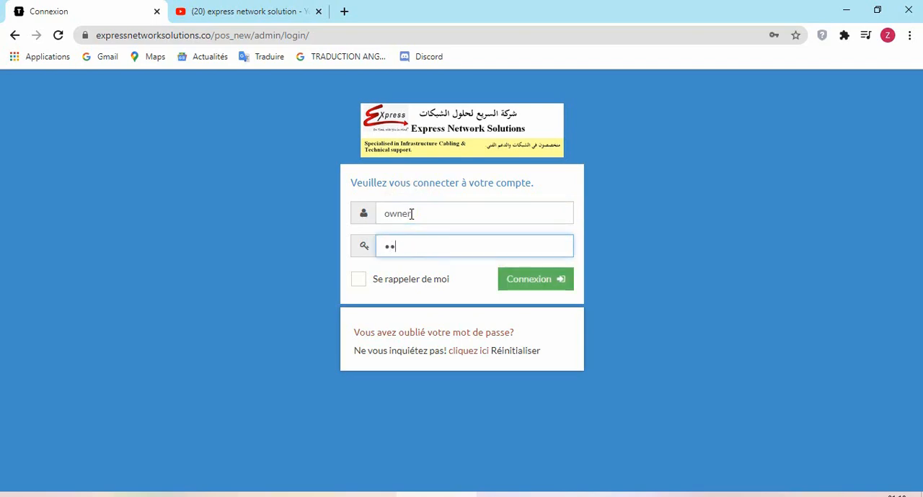
{"action": "type", "text": "••••"}
{"action": "key", "text": "Return"}
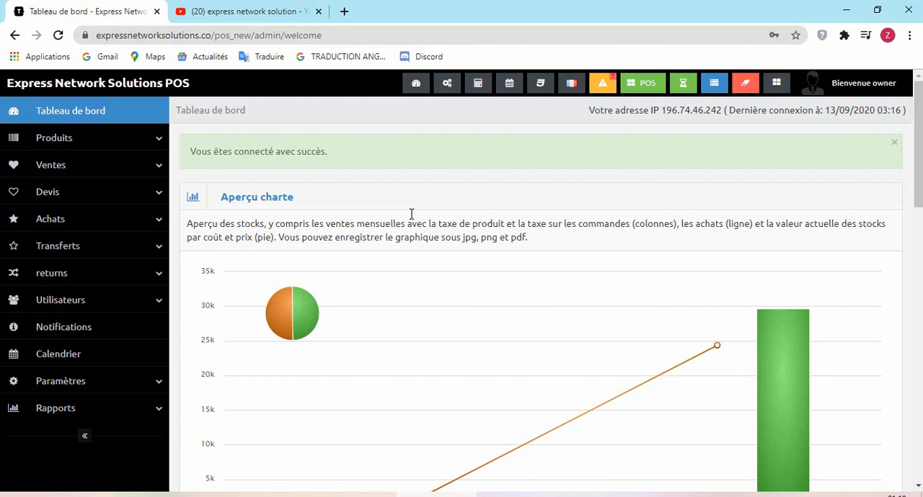
- Switch the interface language to Arabic, to English and back to French
{"action": "left_click", "coordinate": [572, 86]}
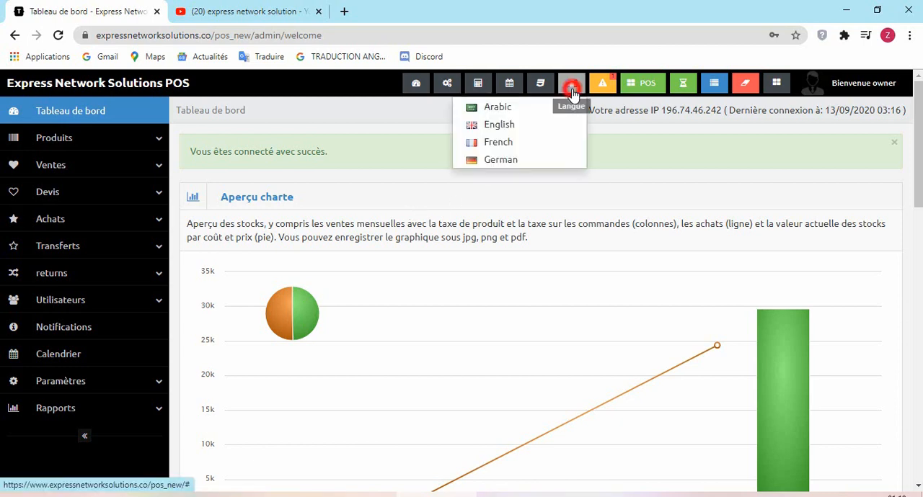
{"action": "left_click", "coordinate": [498, 113]}
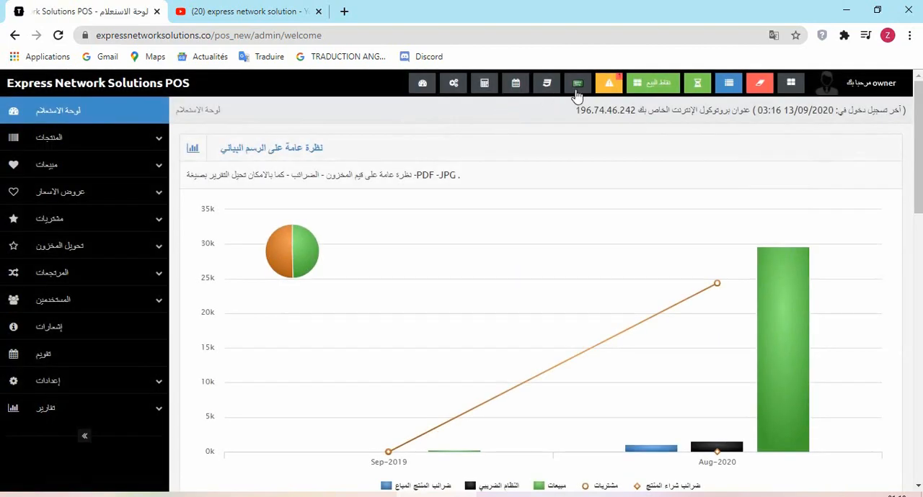
{"action": "left_click", "coordinate": [576, 85]}
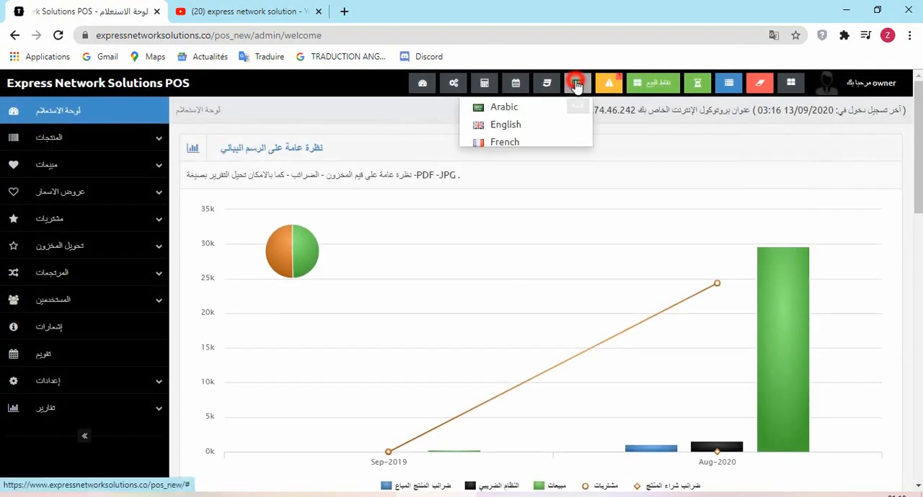
{"action": "left_click", "coordinate": [544, 127]}
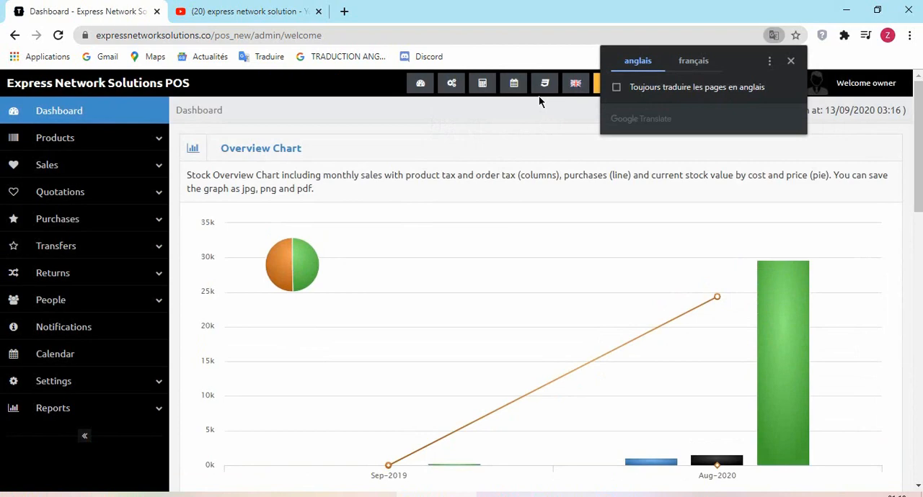
{"action": "left_click", "coordinate": [575, 83]}
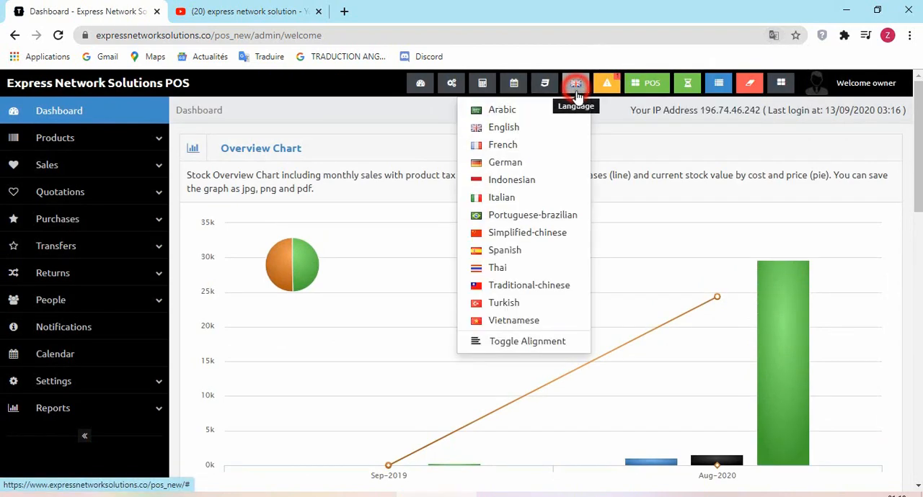
{"action": "left_click", "coordinate": [540, 145]}
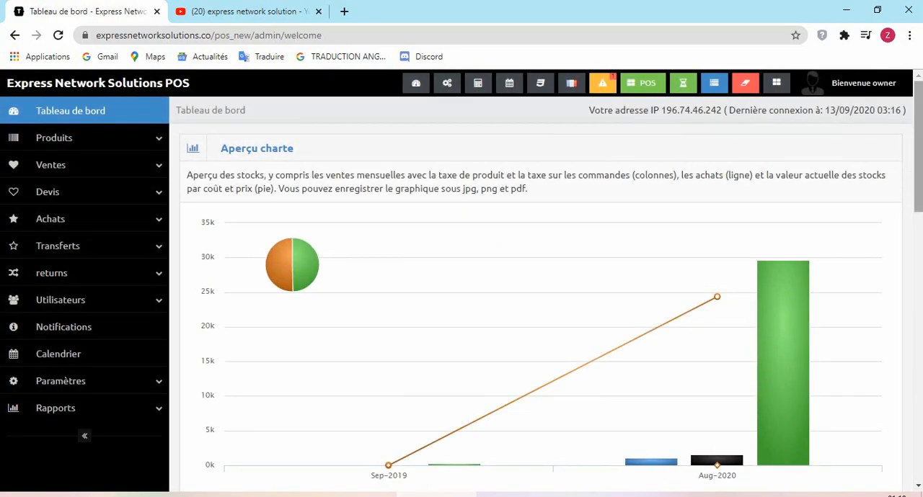
- Examine the stock overview chart and its stock value pie on the dashboard
{"action": "left_click_drag", "start_coordinate": [919, 160], "coordinate": [919, 180]}
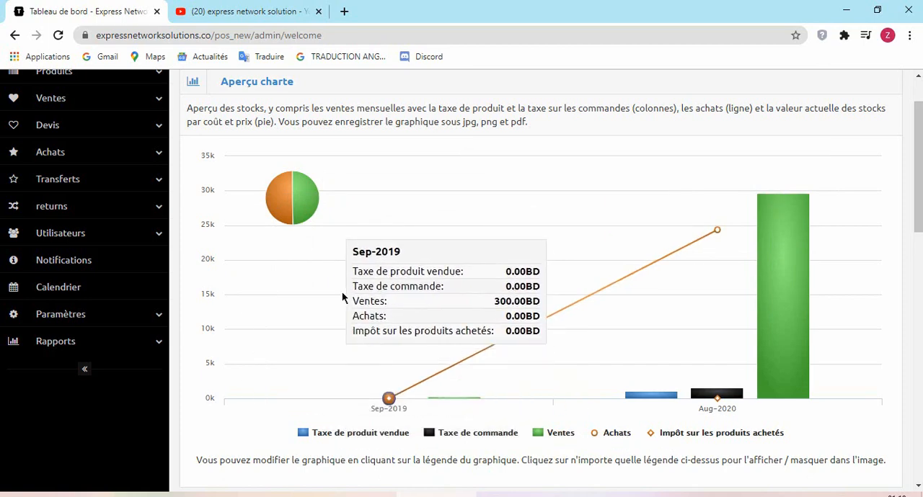
{"action": "mouse_move", "coordinate": [295, 206]}
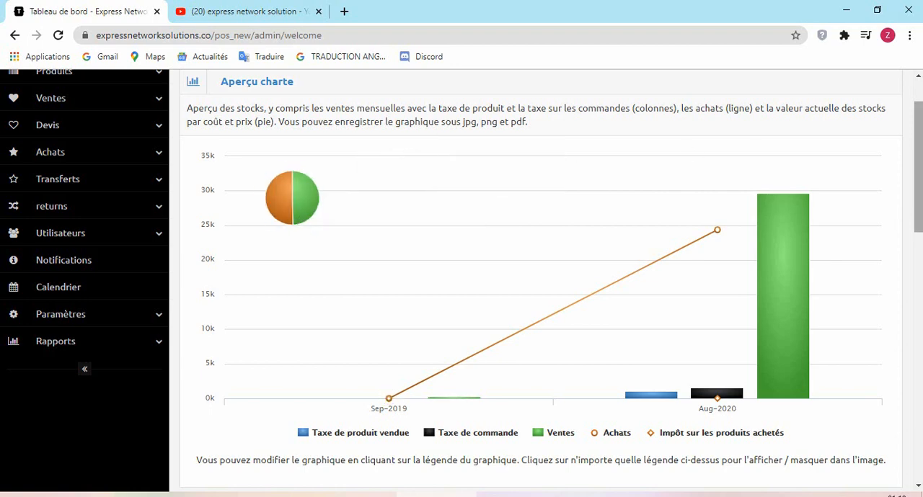
- Review the latest five quotes, purchases, transfers, clients and suppliers on the dashboard, and the best-sales charts below them
{"action": "left_click_drag", "start_coordinate": [920, 149], "coordinate": [916, 220]}
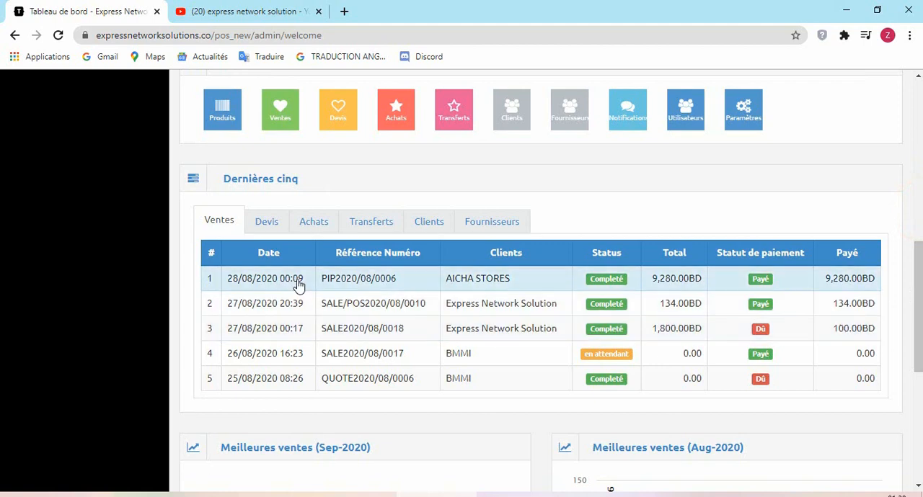
{"action": "left_click", "coordinate": [254, 227]}
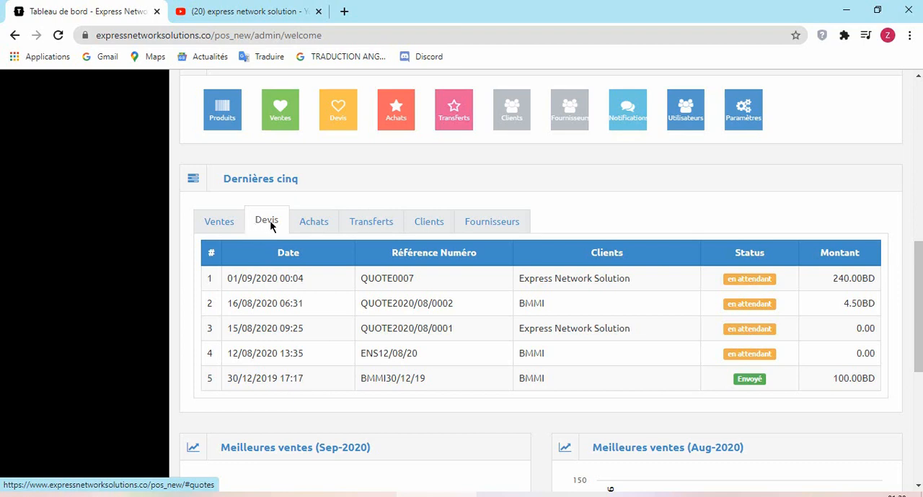
{"action": "left_click", "coordinate": [312, 229]}
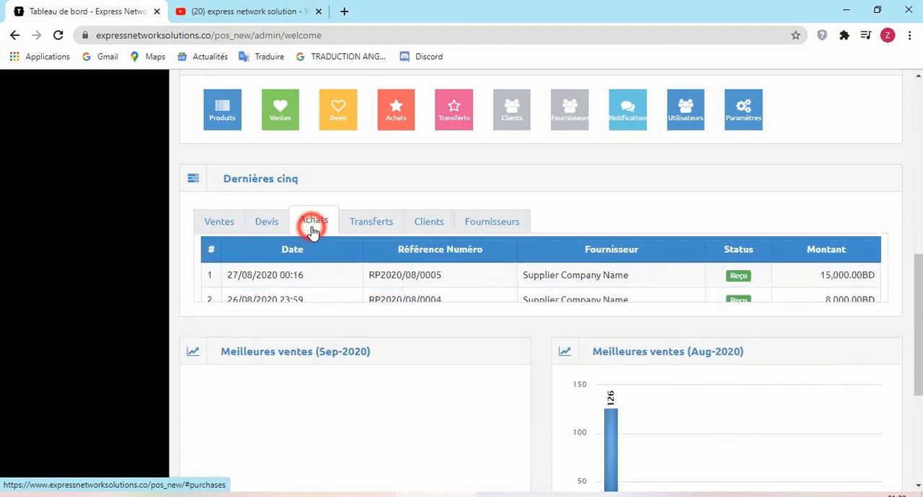
{"action": "left_click", "coordinate": [387, 224]}
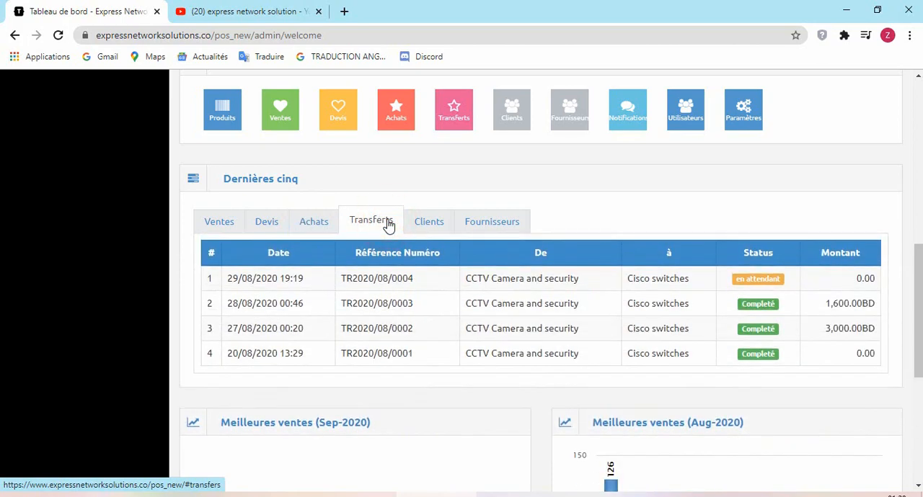
{"action": "left_click", "coordinate": [425, 222]}
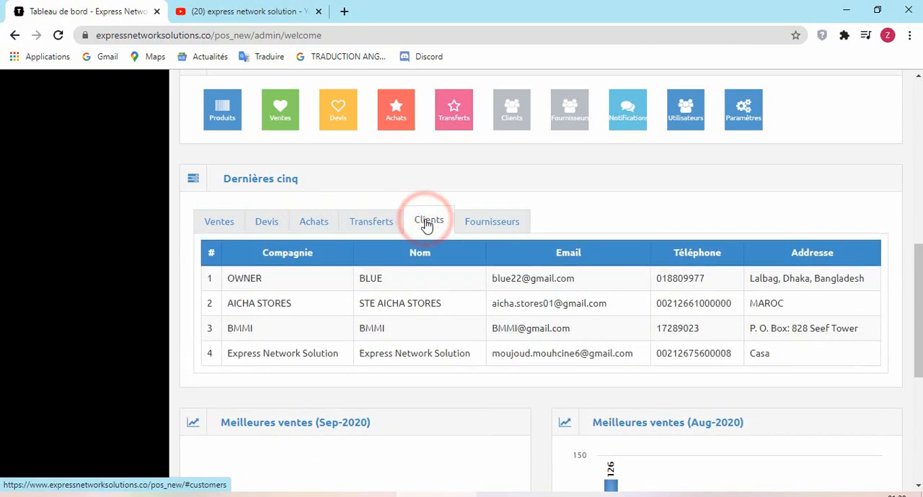
{"action": "left_click", "coordinate": [488, 222]}
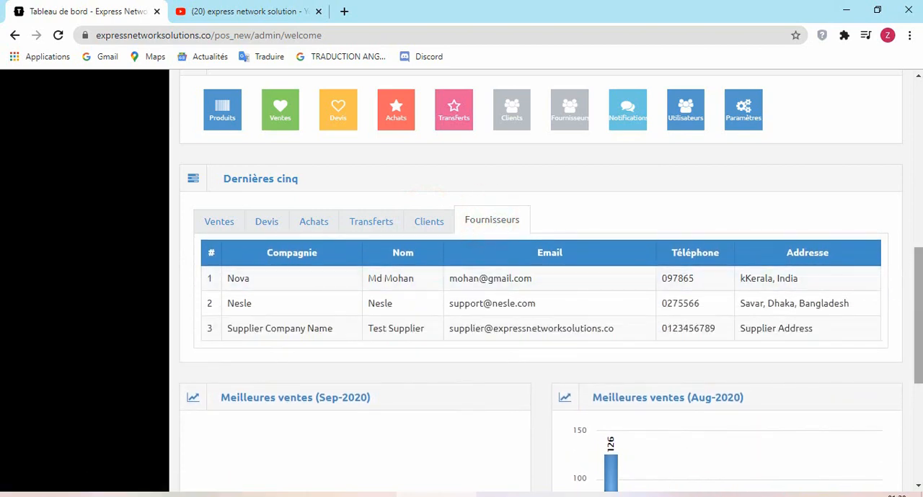
{"action": "scroll", "coordinate": [914, 295], "scroll_direction": "down", "scroll_amount": 3}
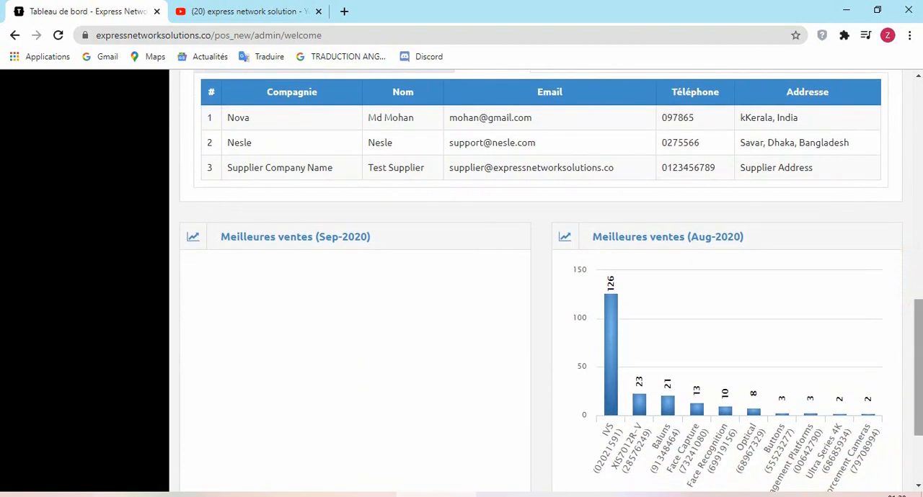
{"action": "scroll", "coordinate": [912, 339], "scroll_direction": "down", "scroll_amount": 1}
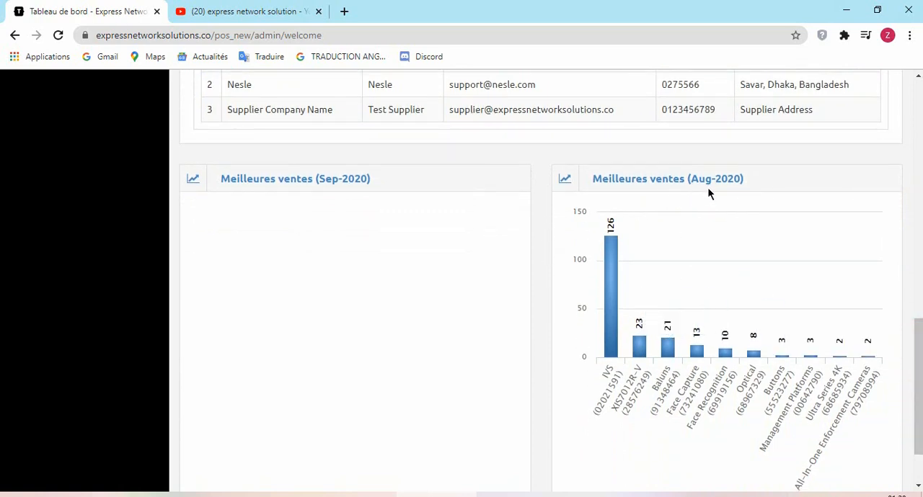
- Open the product list and display the available actions for the Redmi 5i product
{"action": "left_click_drag", "start_coordinate": [919, 345], "coordinate": [920, 134]}
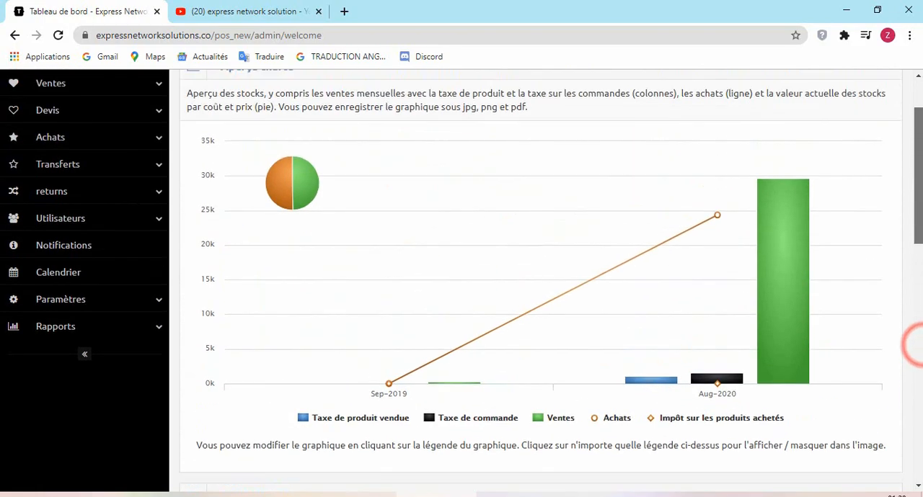
{"action": "scroll", "coordinate": [915, 346], "scroll_direction": "up", "scroll_amount": 1}
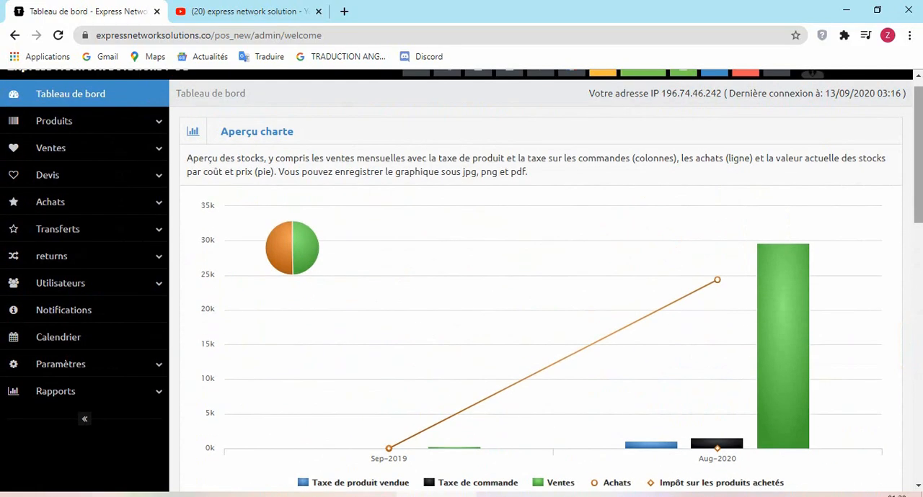
{"action": "left_click", "coordinate": [58, 121]}
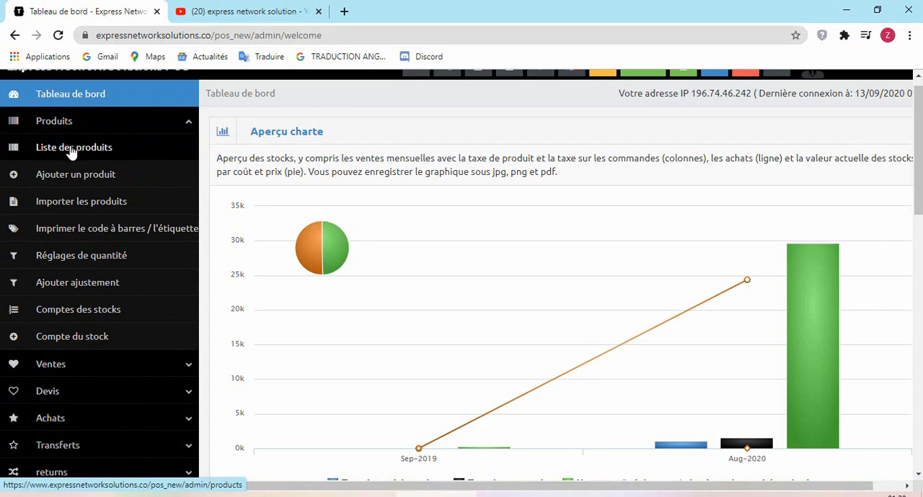
{"action": "left_click", "coordinate": [72, 149]}
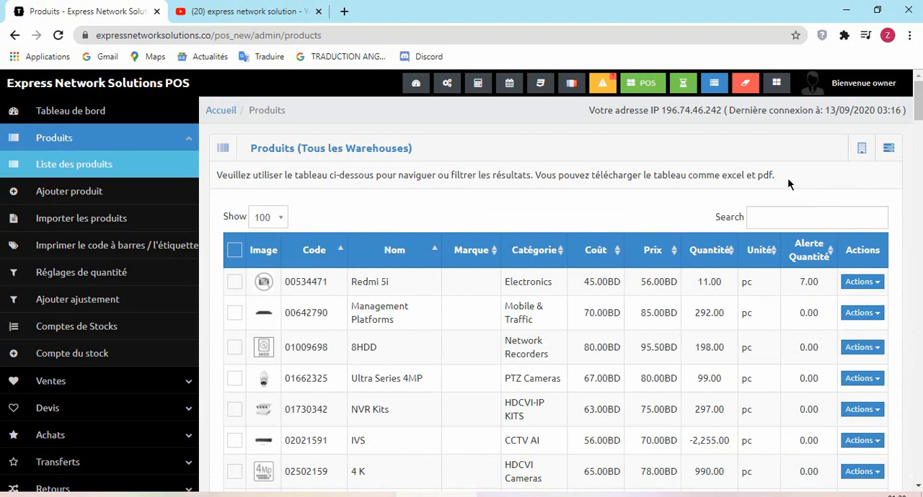
{"action": "left_click_drag", "start_coordinate": [917, 101], "coordinate": [917, 114]}
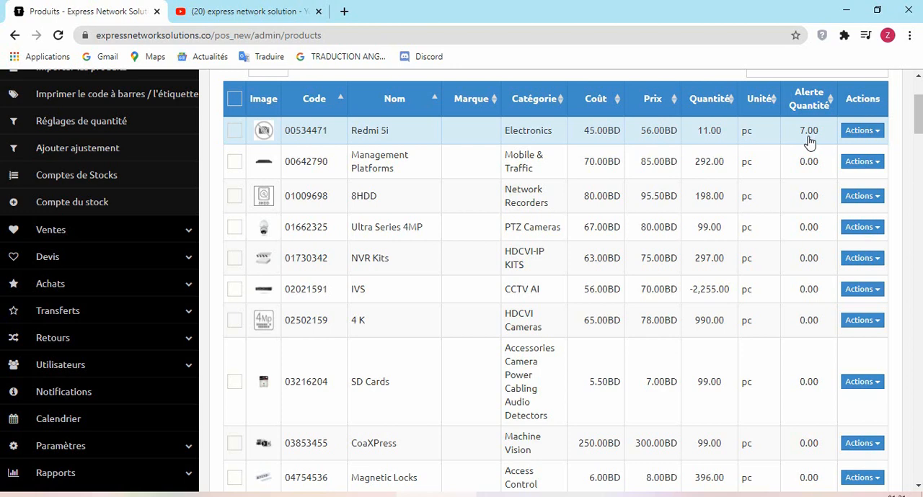
{"action": "left_click", "coordinate": [852, 130]}
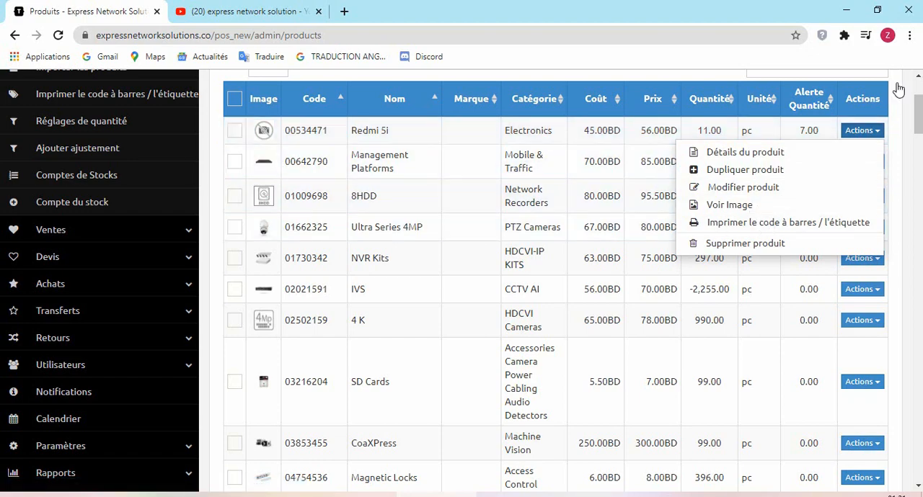
- Open the form for adding a product and generate a random product code, leaving the product name empty
{"action": "left_click_drag", "start_coordinate": [920, 105], "coordinate": [914, 99]}
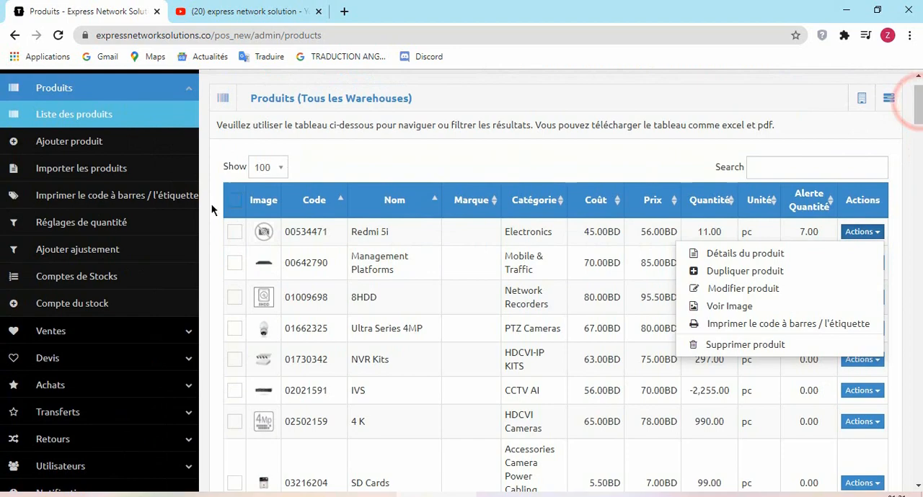
{"action": "left_click", "coordinate": [83, 147]}
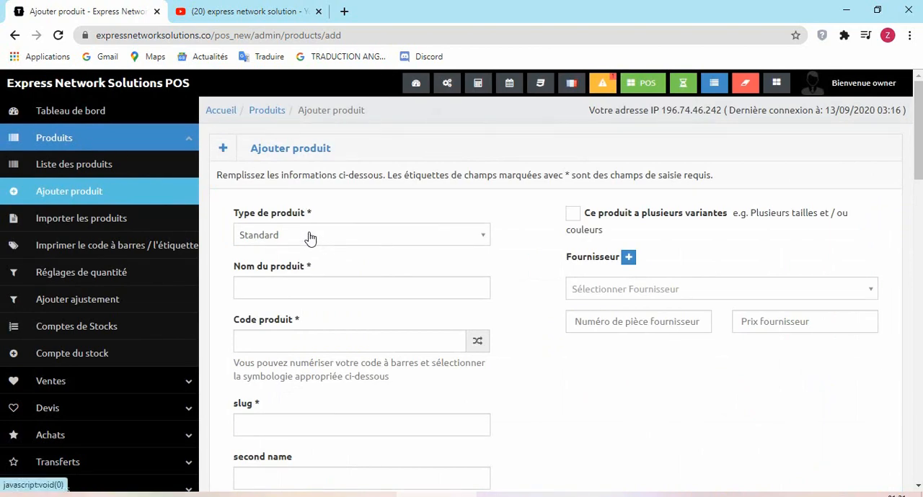
{"action": "left_click", "coordinate": [350, 291]}
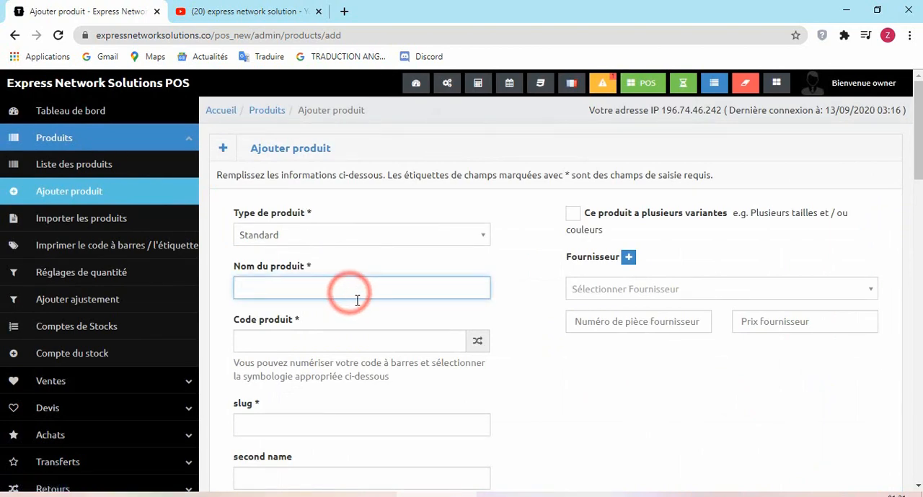
{"action": "left_click", "coordinate": [371, 344]}
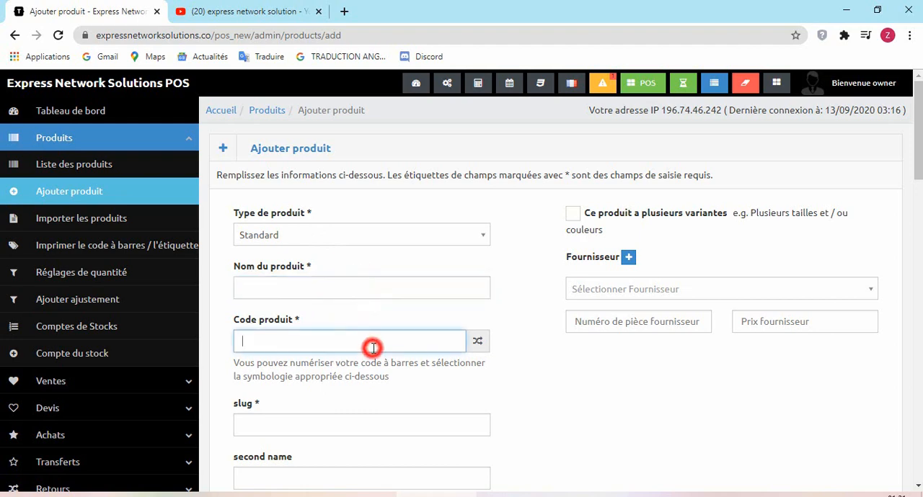
{"action": "left_click", "coordinate": [475, 343]}
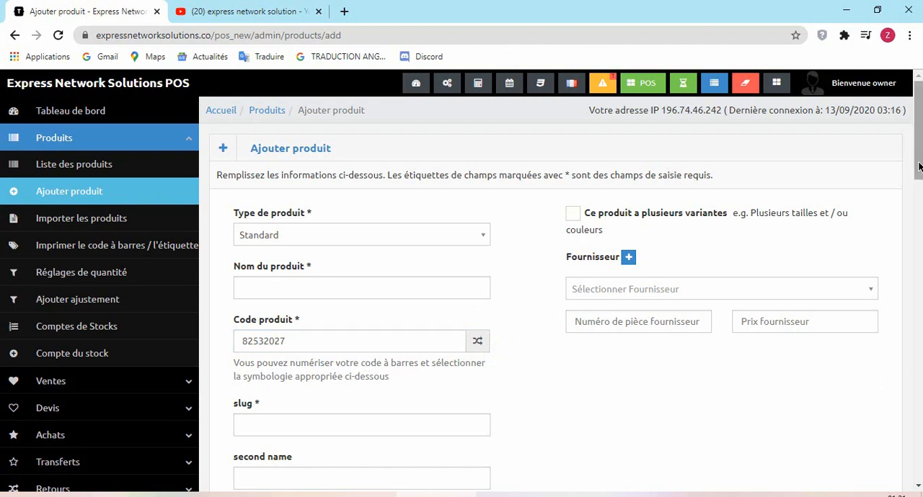
- Enable the promotion option in the product form to inspect its promotional price, start date and end date fields, and disable it again
{"action": "left_click_drag", "start_coordinate": [918, 85], "coordinate": [914, 169]}
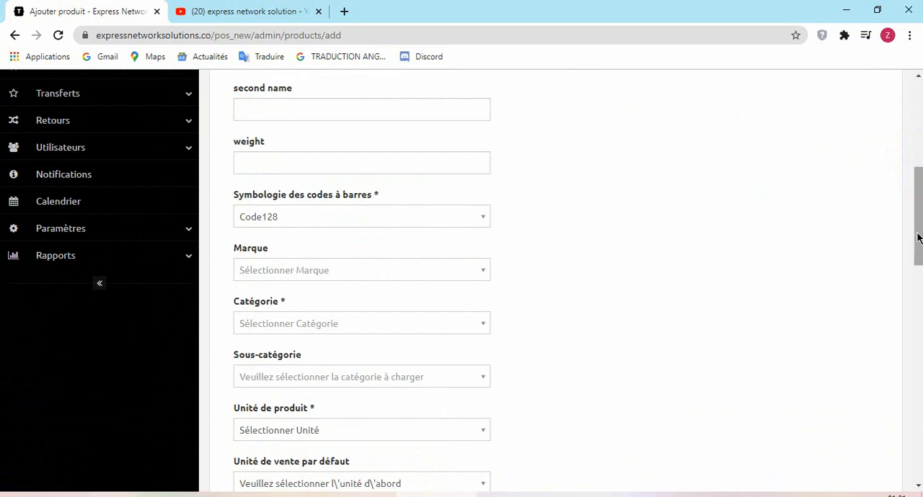
{"action": "left_click_drag", "start_coordinate": [915, 237], "coordinate": [916, 310]}
{"action": "left_click_drag", "start_coordinate": [919, 295], "coordinate": [919, 334]}
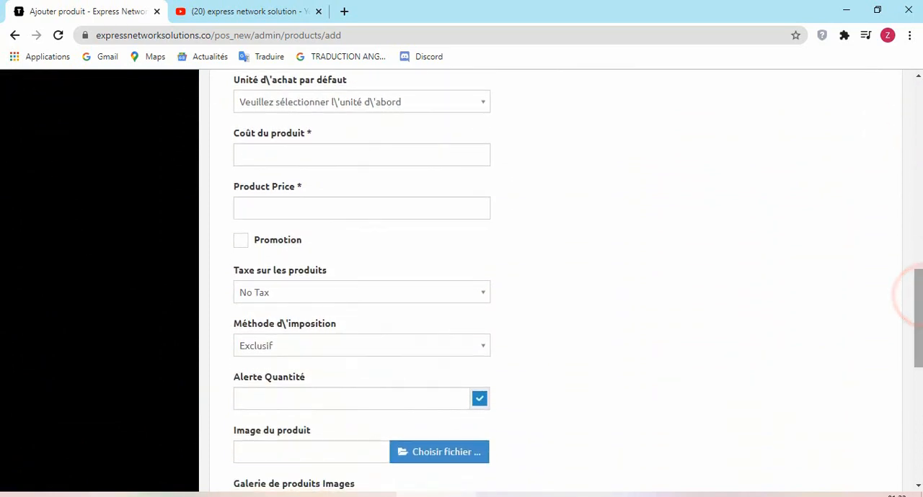
{"action": "left_click", "coordinate": [287, 243]}
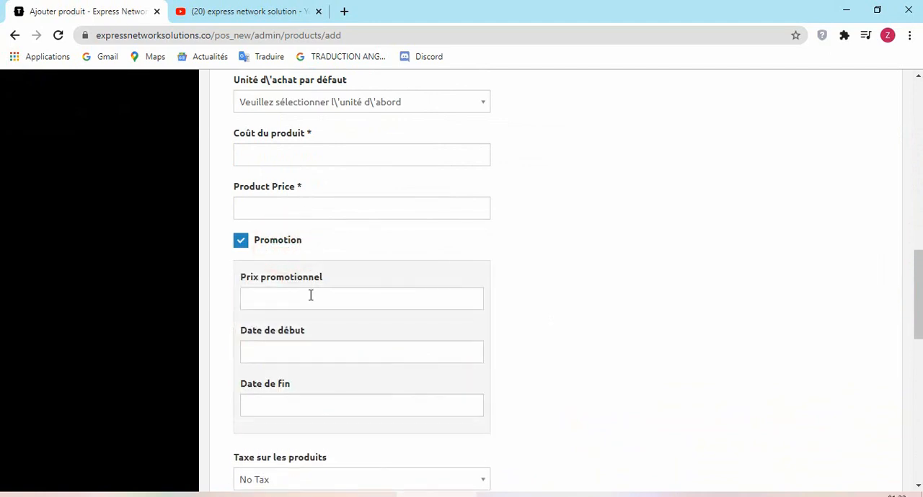
{"action": "left_click", "coordinate": [310, 294]}
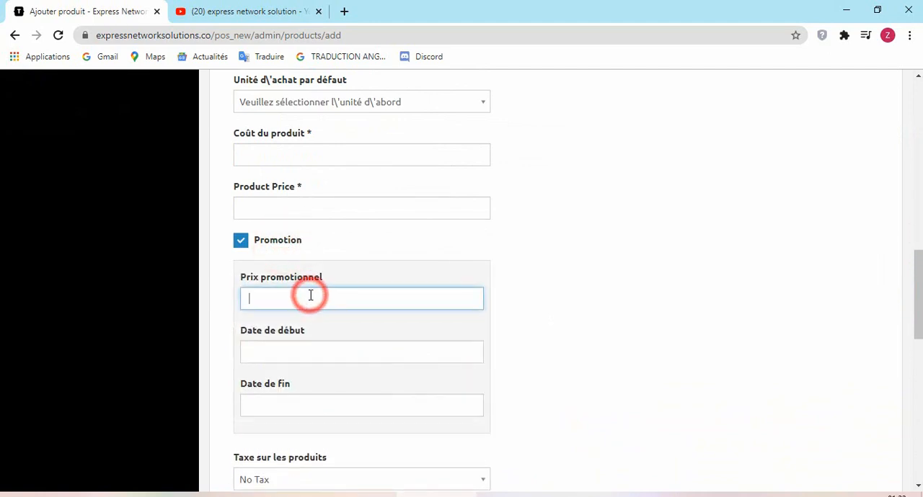
{"action": "left_click", "coordinate": [296, 355]}
{"action": "left_click", "coordinate": [297, 355]}
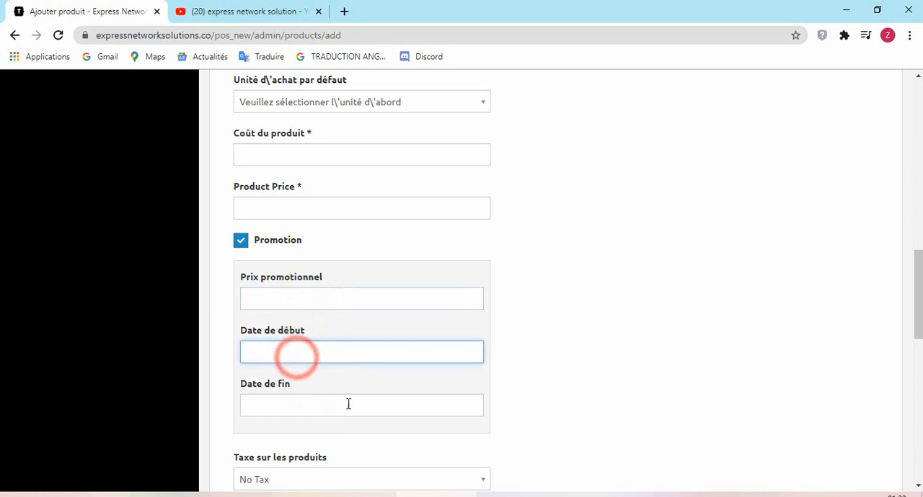
{"action": "left_click", "coordinate": [241, 241]}
- Examine the quantity alert, product image, gallery and visibility options in the rest of the product form
{"action": "left_click_drag", "start_coordinate": [916, 310], "coordinate": [920, 370]}
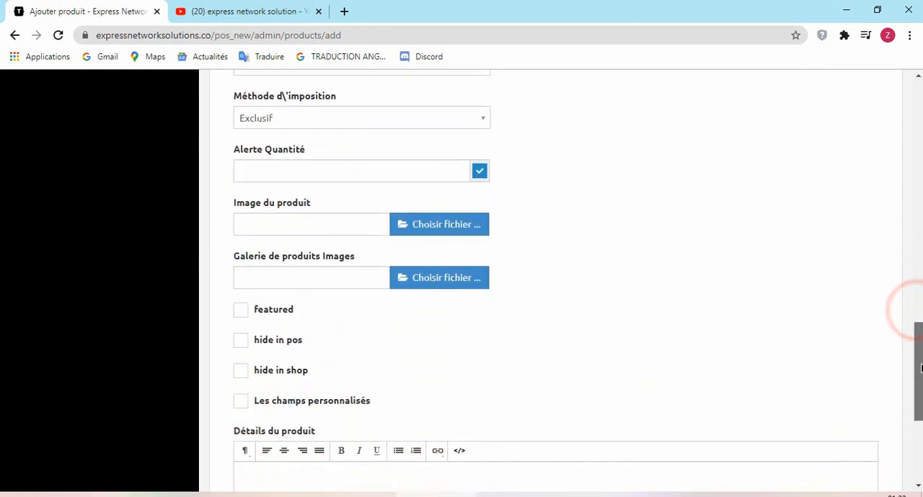
{"action": "left_click", "coordinate": [276, 168]}
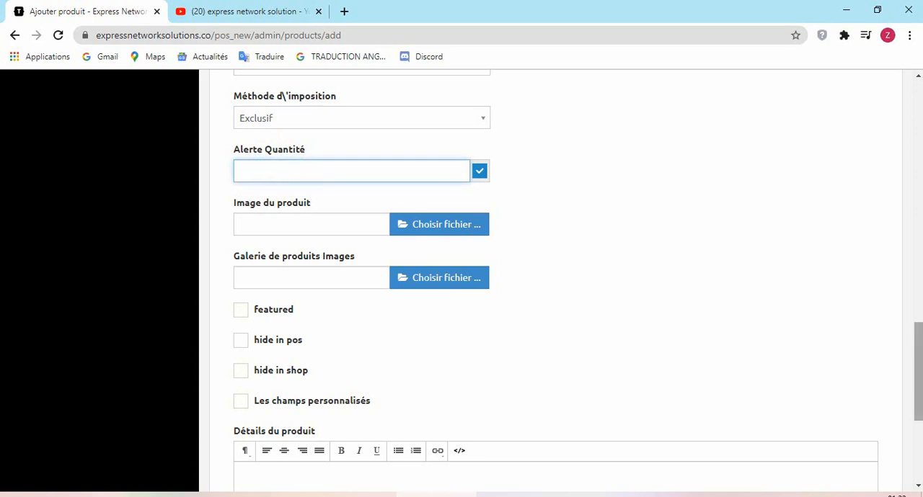
{"action": "left_click_drag", "start_coordinate": [919, 375], "coordinate": [919, 144]}
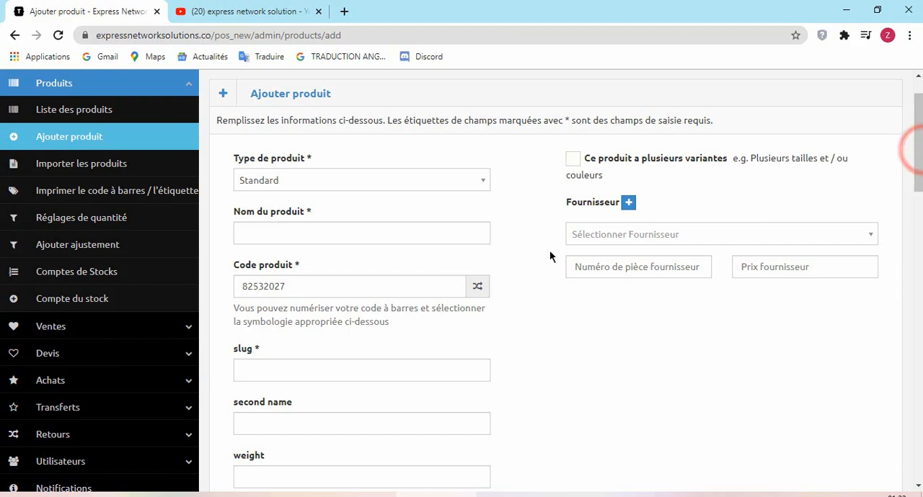
- Visit the CSV product import, barcode and label printing, and quantity adjustments pages in turn
{"action": "left_click", "coordinate": [101, 166]}
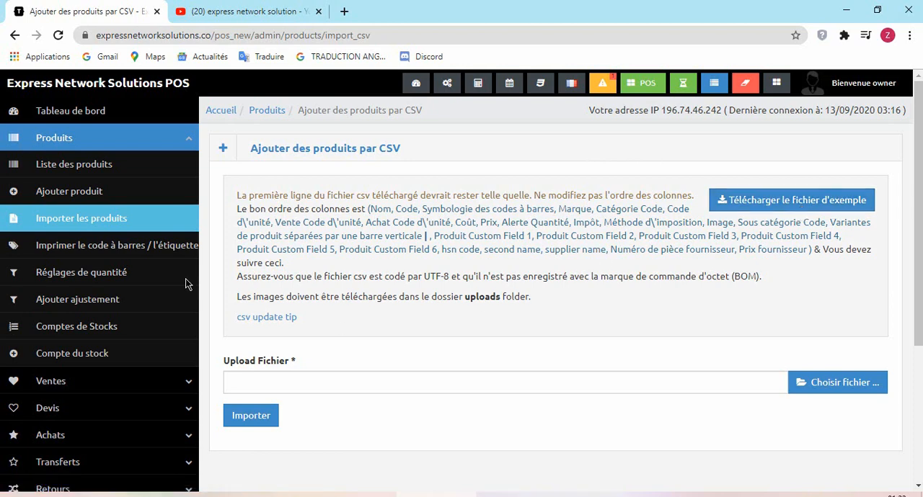
{"action": "left_click", "coordinate": [68, 248]}
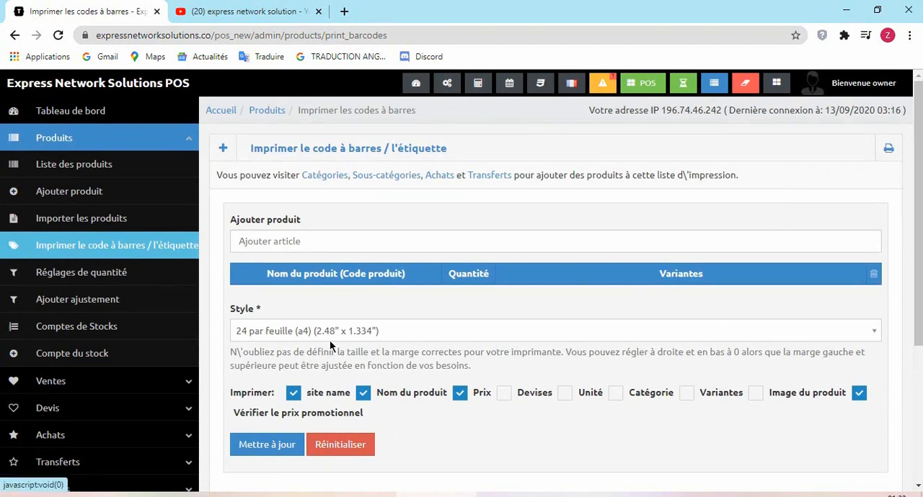
{"action": "left_click", "coordinate": [88, 281]}
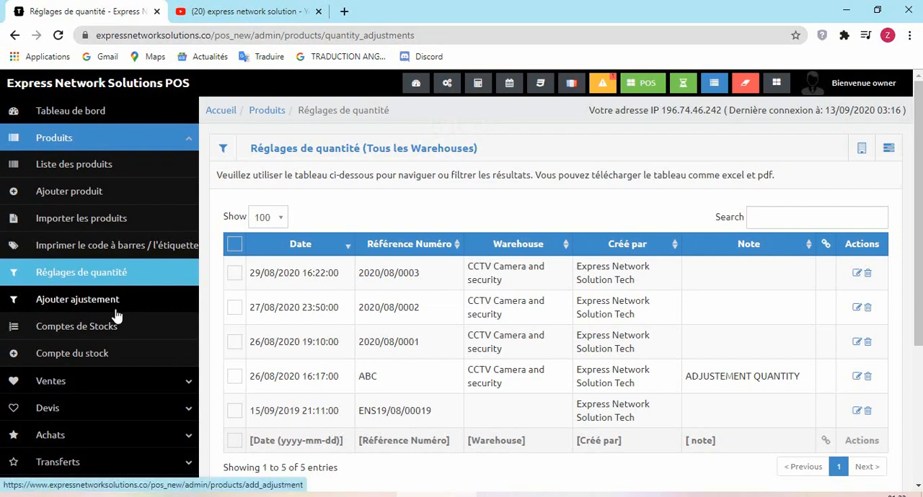
- Open the sales list and look through its sale statuses, totals, balances and payment statuses
{"action": "scroll", "coordinate": [914, 187], "scroll_direction": "down", "scroll_amount": 1}
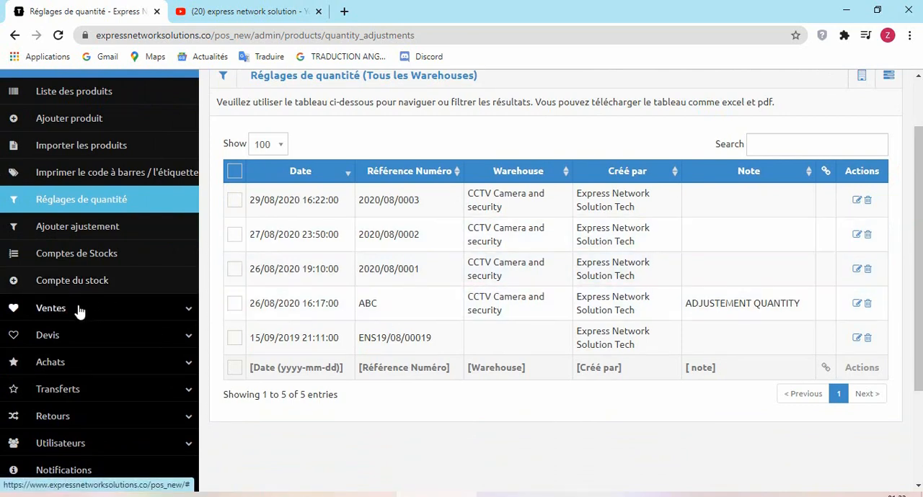
{"action": "left_click", "coordinate": [78, 309]}
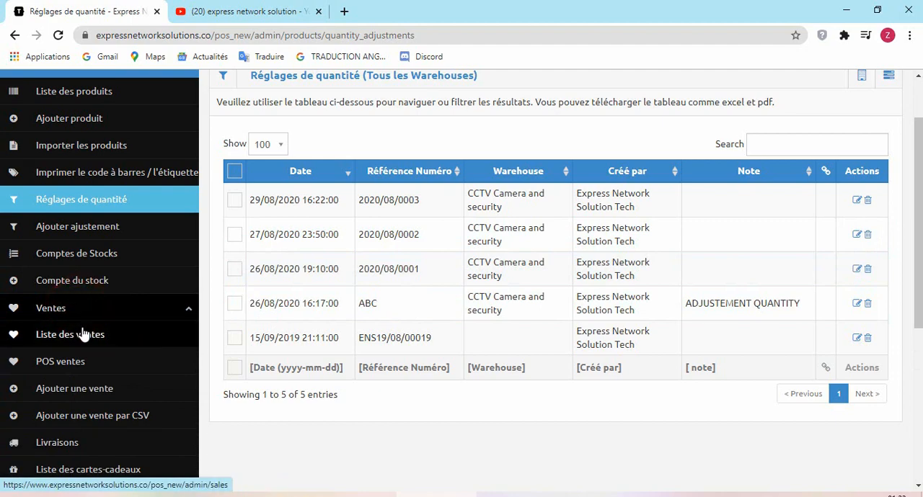
{"action": "left_click", "coordinate": [84, 336]}
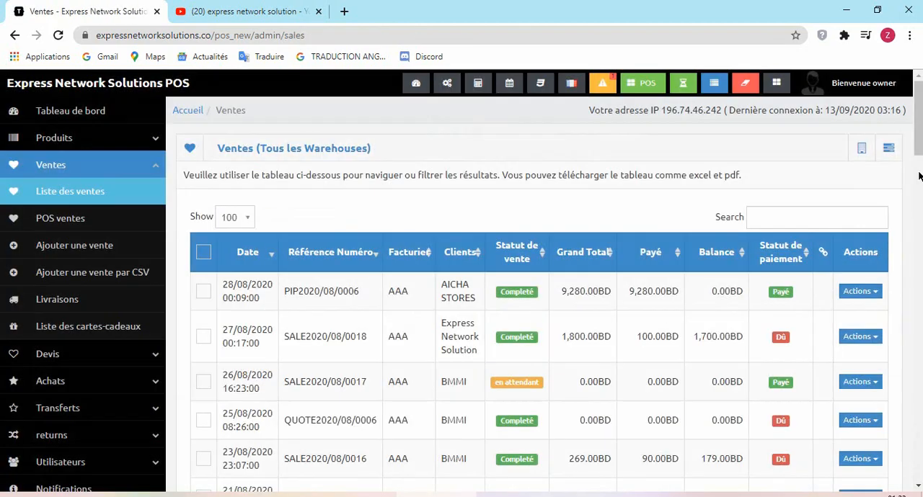
{"action": "left_click", "coordinate": [918, 174]}
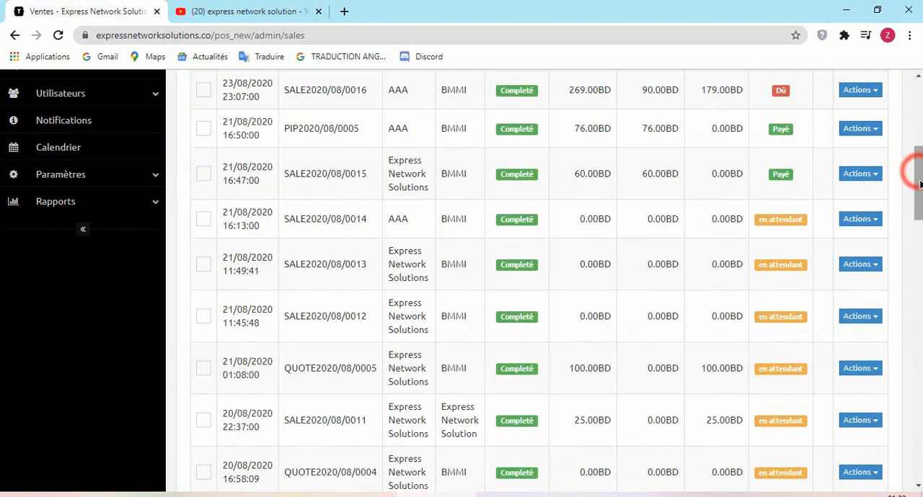
{"action": "left_click_drag", "start_coordinate": [918, 180], "coordinate": [918, 130]}
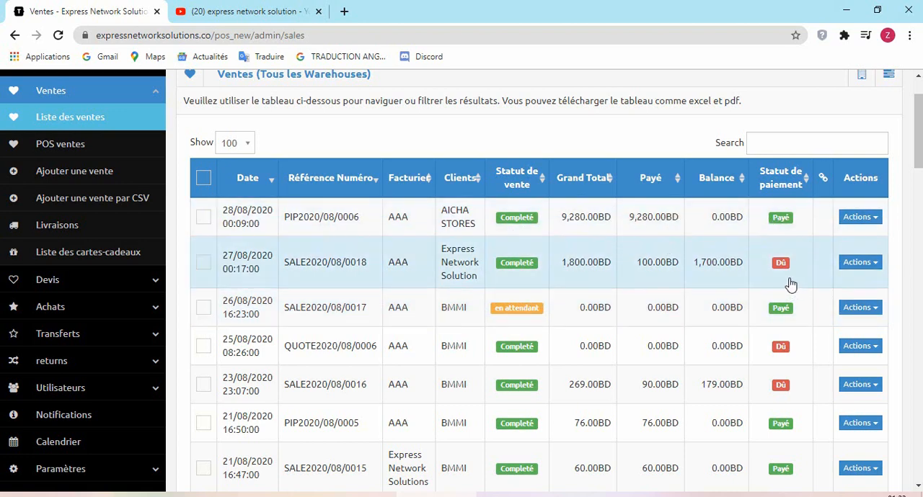
- Download the AICHA STORES sale dated 28/08/2020 as a PDF and review both pages of the proforma invoice
{"action": "left_click", "coordinate": [868, 220]}
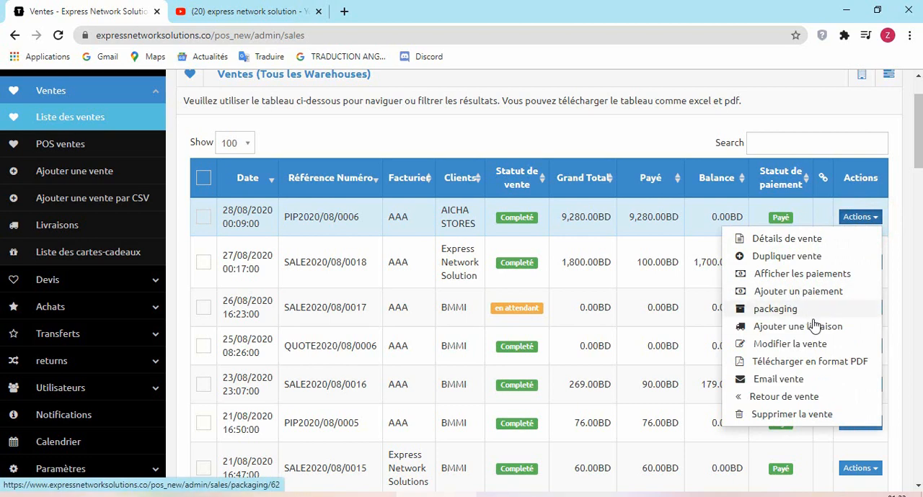
{"action": "left_click", "coordinate": [847, 365]}
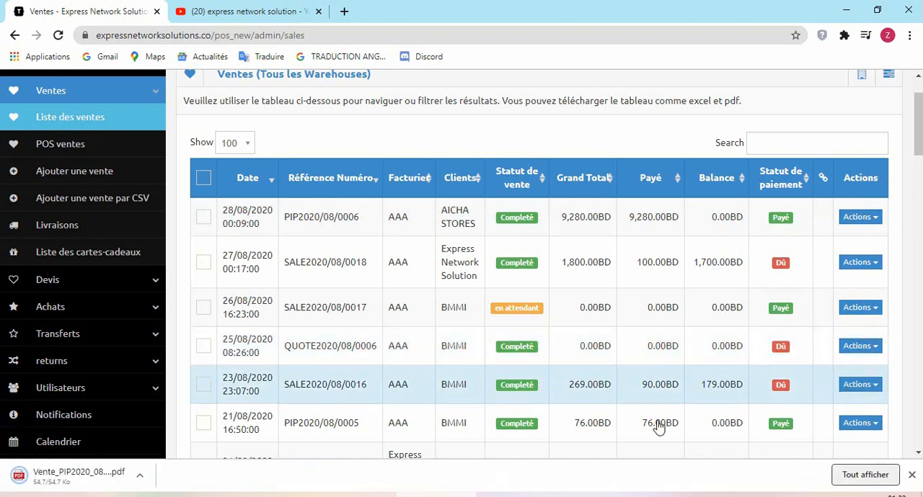
{"action": "left_click", "coordinate": [46, 480]}
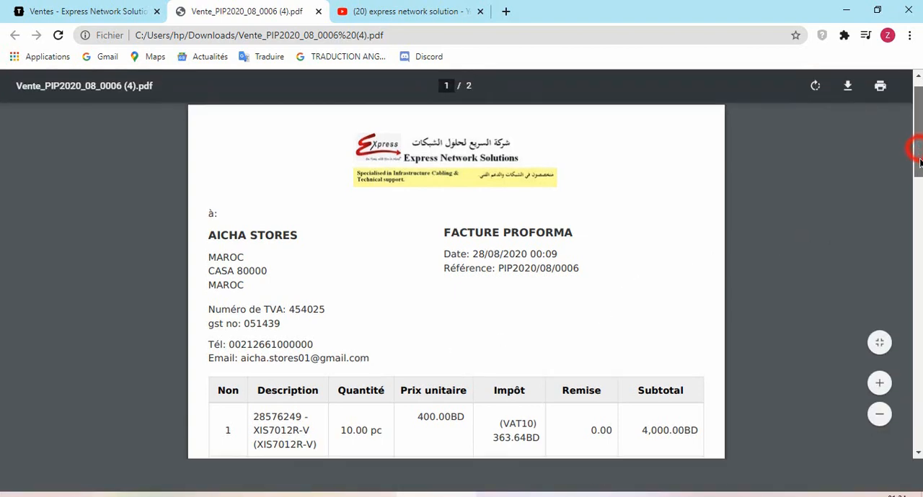
{"action": "scroll", "coordinate": [917, 151], "scroll_direction": "down", "scroll_amount": 3}
{"action": "scroll", "coordinate": [461, 296], "scroll_direction": "down", "scroll_amount": 1}
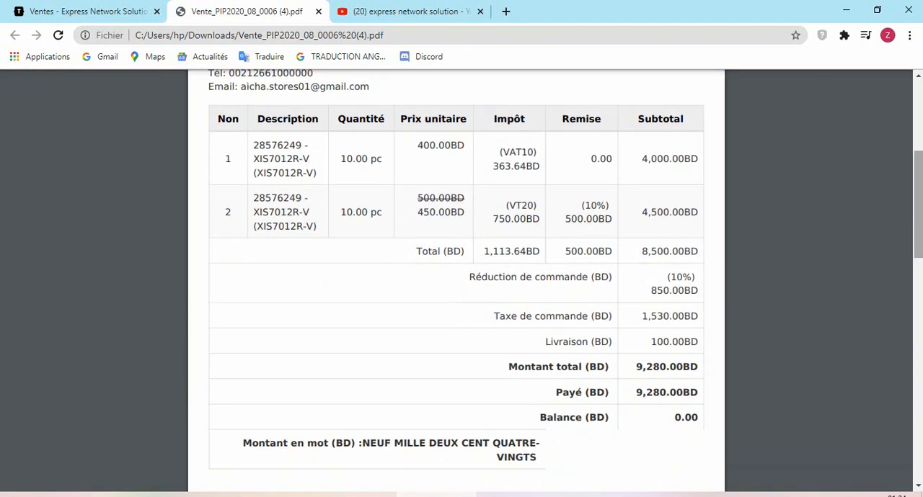
{"action": "scroll", "coordinate": [918, 191], "scroll_direction": "down", "scroll_amount": 6}
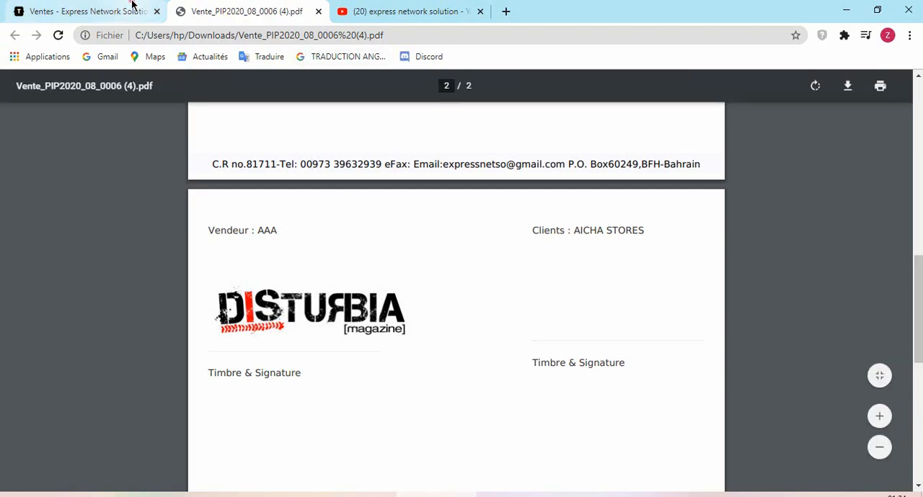
- Return to the sales list, open the form for adding a sale and display the available document titles
{"action": "left_click", "coordinate": [132, 5]}
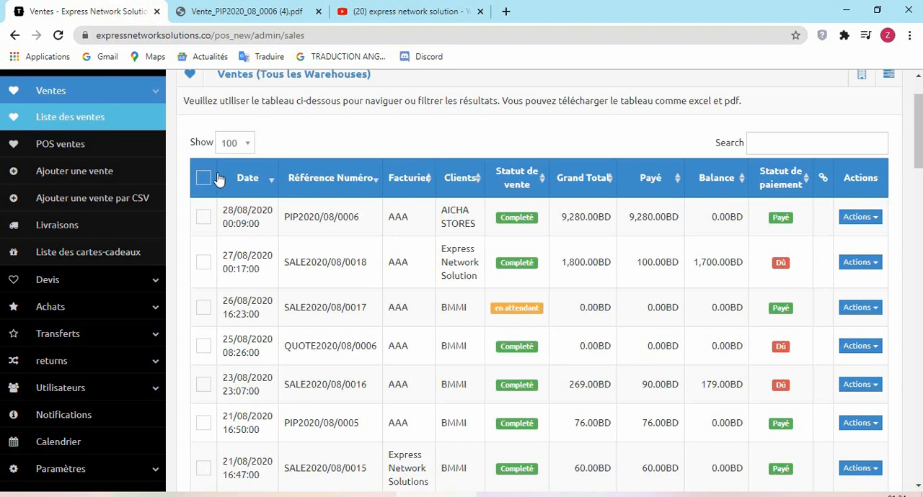
{"action": "left_click", "coordinate": [75, 177]}
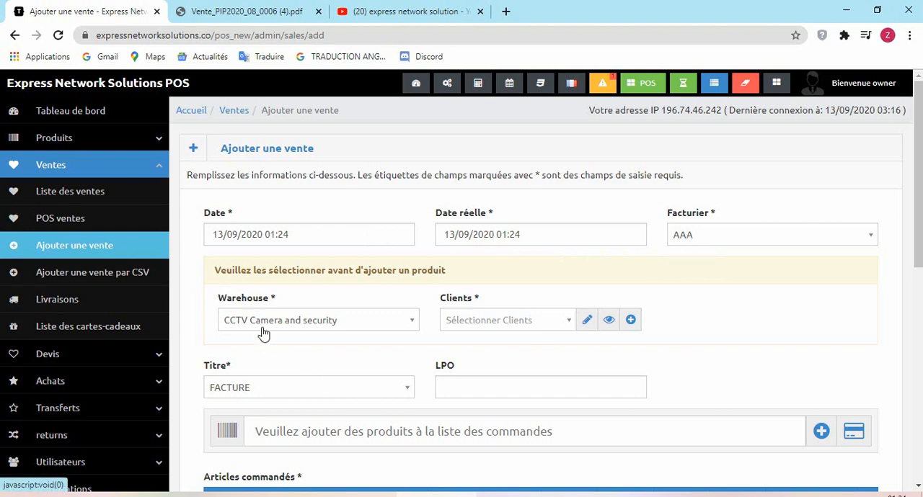
{"action": "left_click", "coordinate": [283, 385]}
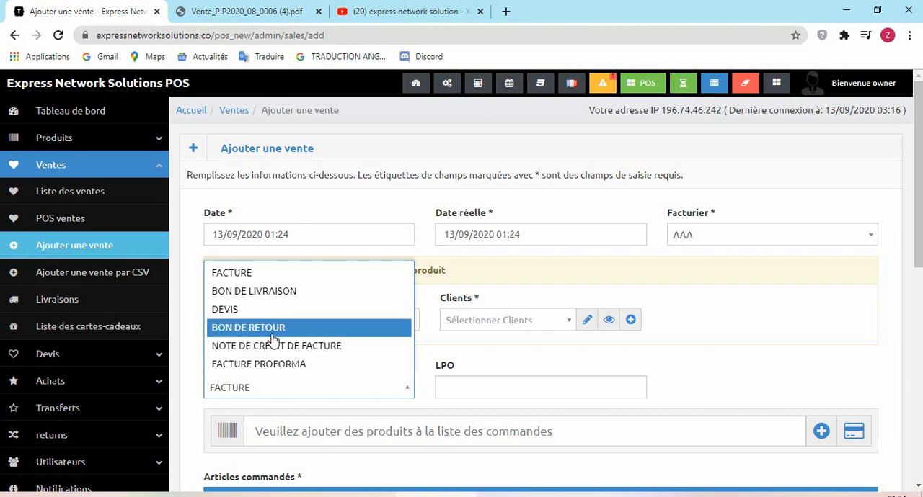
{"action": "left_click_drag", "start_coordinate": [918, 223], "coordinate": [918, 90]}
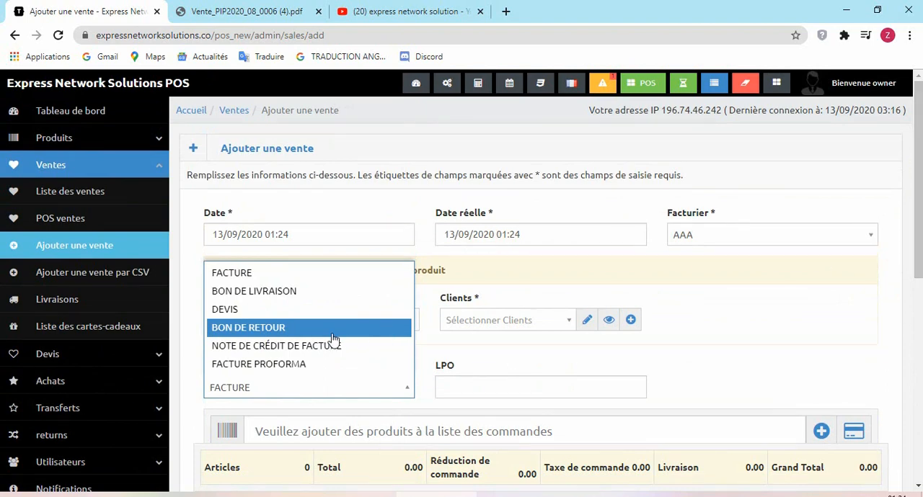
- Open the purchases list and display the available actions for the purchase dated 27/08/2020
{"action": "left_click", "coordinate": [53, 386]}
{"action": "left_click", "coordinate": [53, 386]}
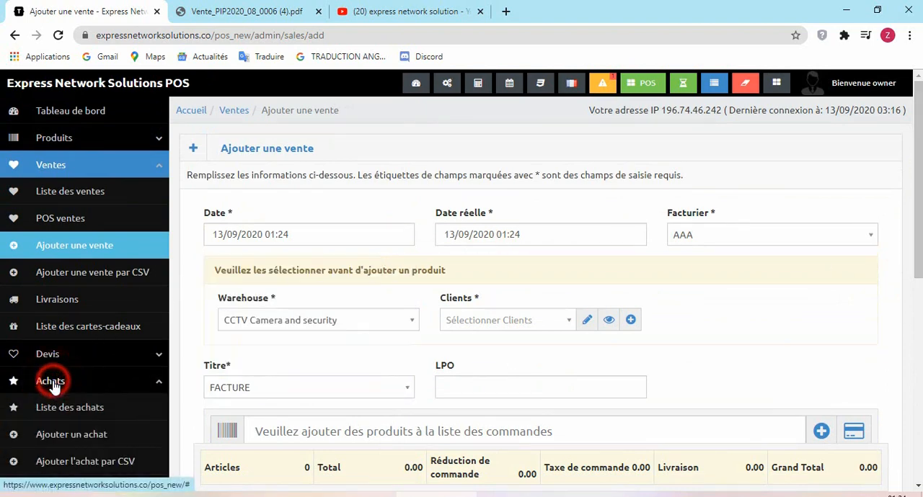
{"action": "left_click", "coordinate": [63, 407]}
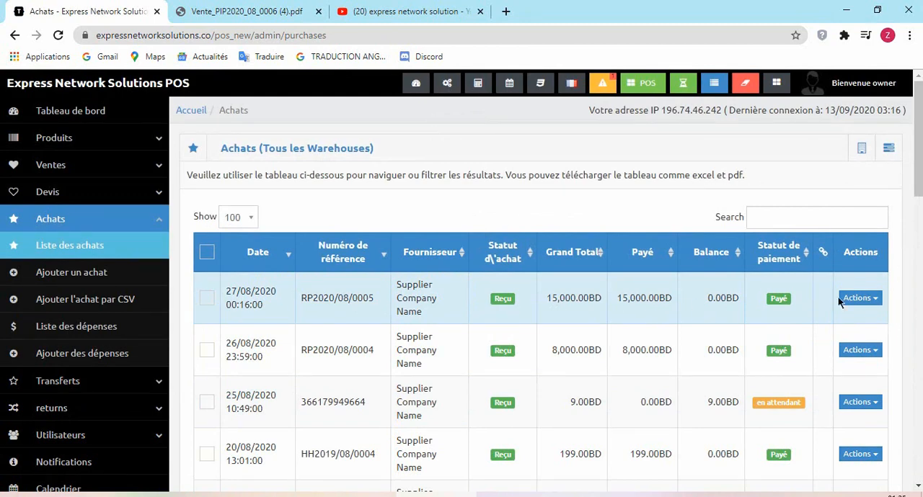
{"action": "left_click", "coordinate": [874, 301]}
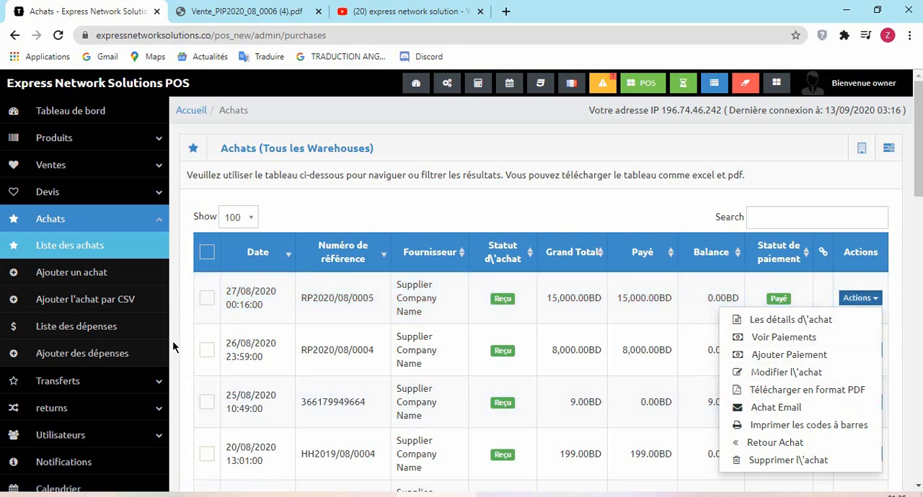
- Open the form for adding a purchase and display the available document titles
{"action": "left_click", "coordinate": [101, 282]}
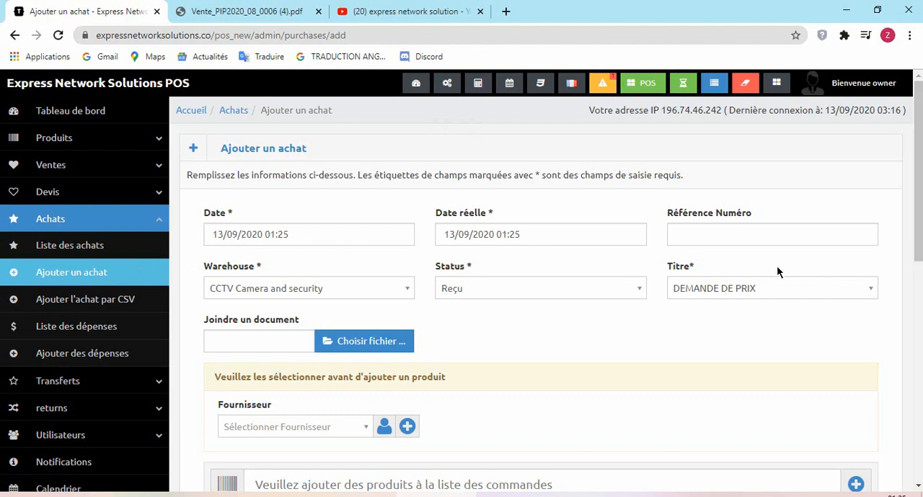
{"action": "mouse_move", "coordinate": [918, 207]}
{"action": "left_mouse_down"}
{"action": "mouse_move", "coordinate": [918, 276]}
{"action": "mouse_move", "coordinate": [918, 256]}
{"action": "mouse_move", "coordinate": [889, 254]}
{"action": "left_mouse_up"}
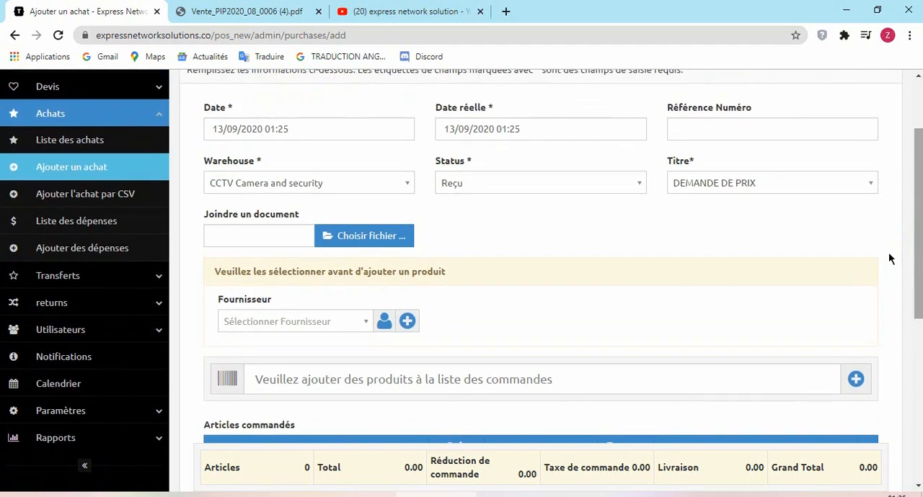
{"action": "left_click", "coordinate": [768, 182]}
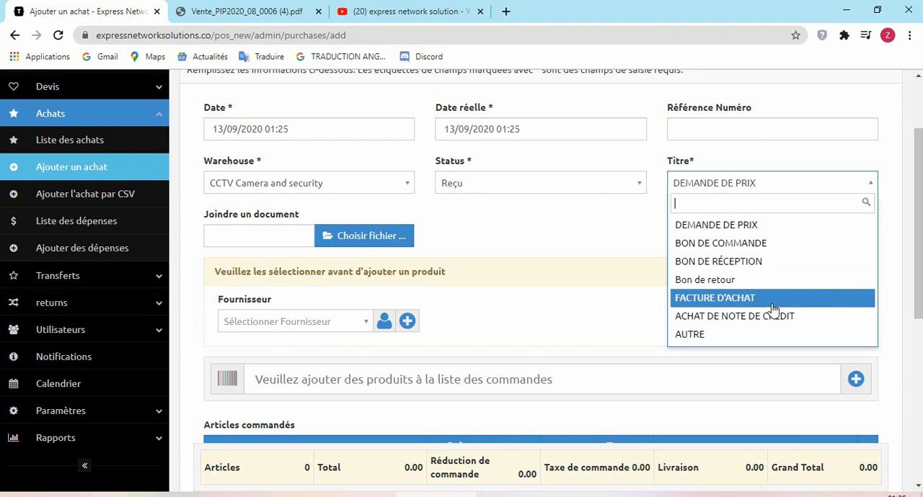
- Display the available purchase statuses in the form and close the choices, leaving the status at Reçu
{"action": "left_click_drag", "start_coordinate": [921, 252], "coordinate": [920, 230]}
{"action": "left_click", "coordinate": [630, 235]}
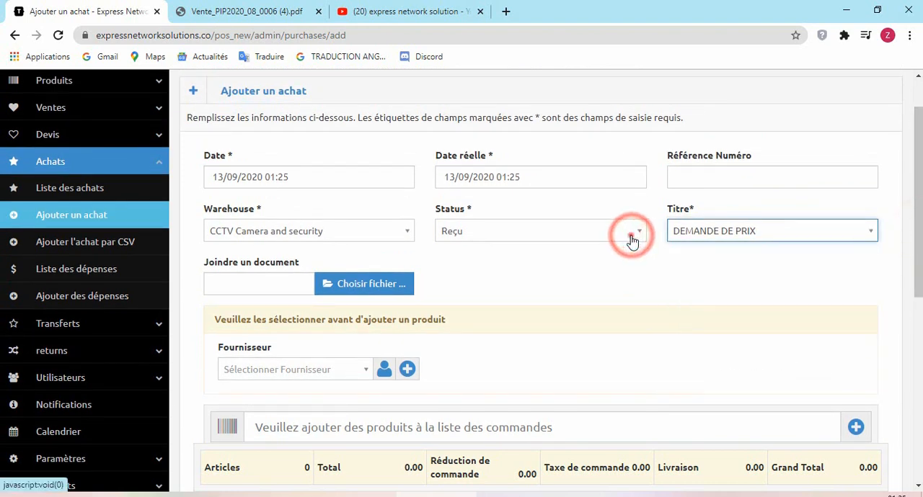
{"action": "left_click", "coordinate": [628, 233]}
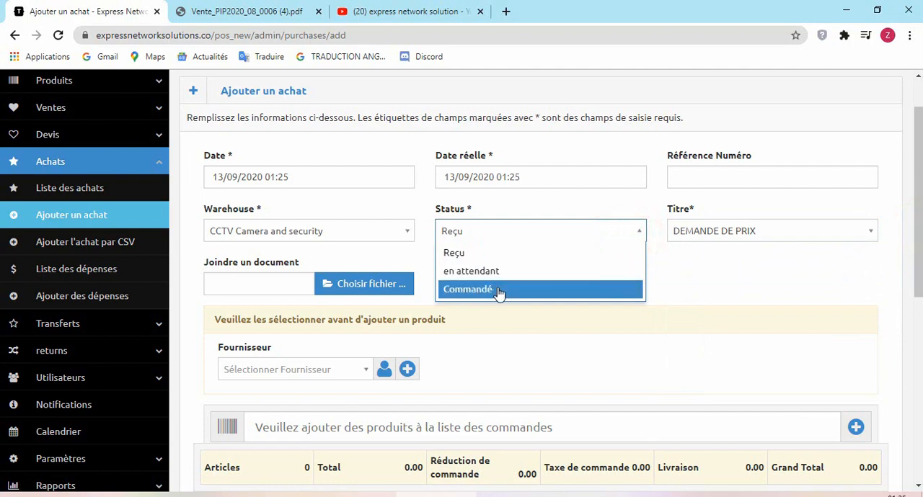
{"action": "left_click_drag", "start_coordinate": [920, 252], "coordinate": [920, 227]}
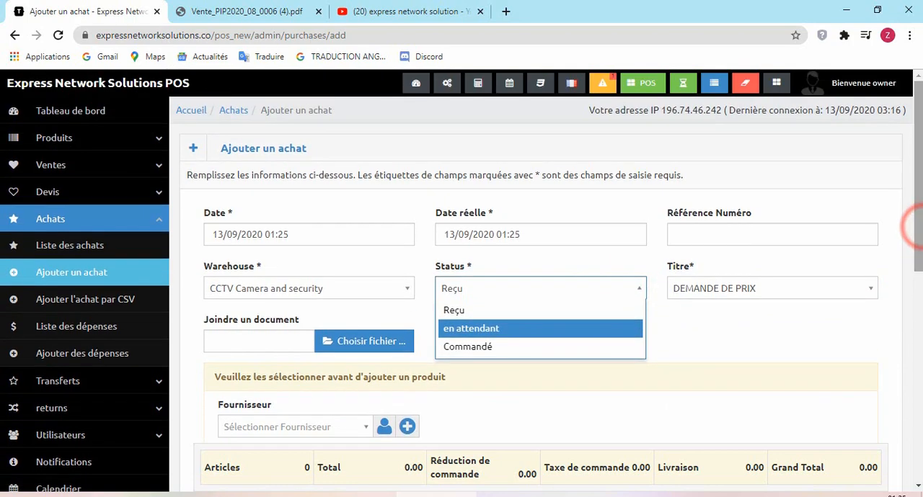
{"action": "left_click", "coordinate": [59, 172]}
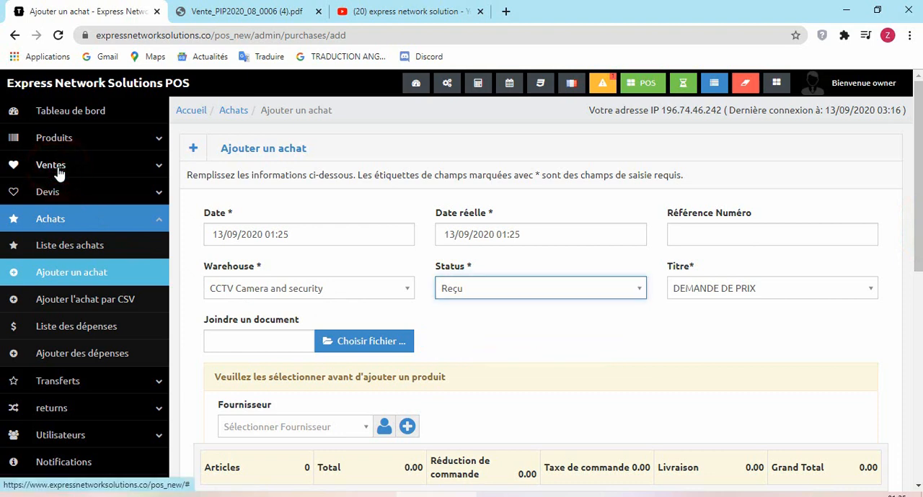
- Open the POS sales list, view the receipt of the sale dated 27/08/2020 without printing it, and return to the list
{"action": "left_click", "coordinate": [60, 173]}
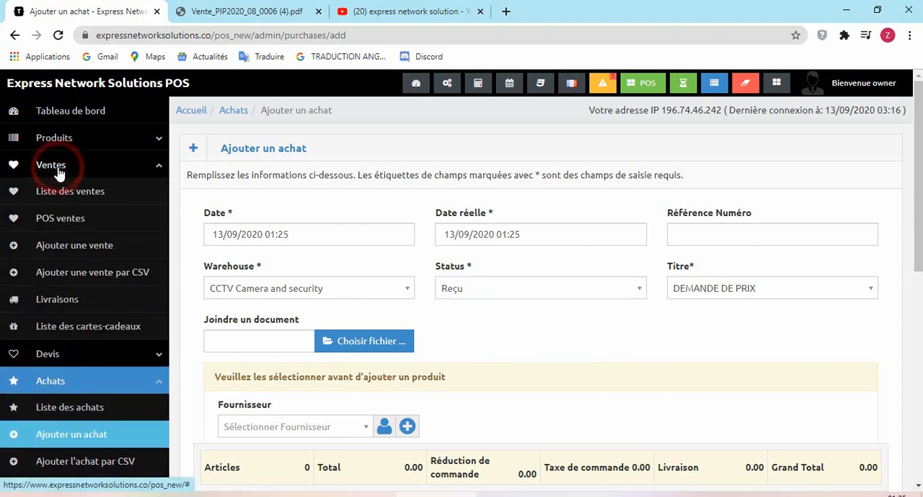
{"action": "left_click", "coordinate": [64, 220]}
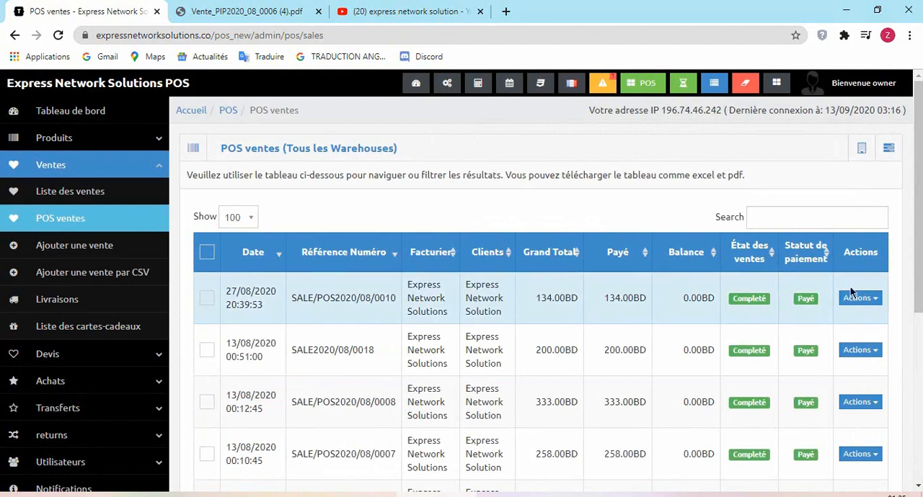
{"action": "left_click", "coordinate": [871, 298]}
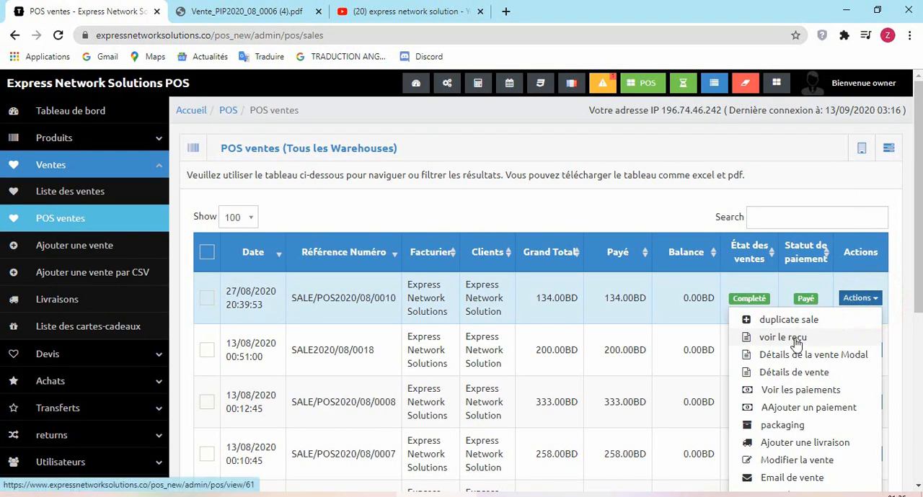
{"action": "left_click", "coordinate": [797, 341]}
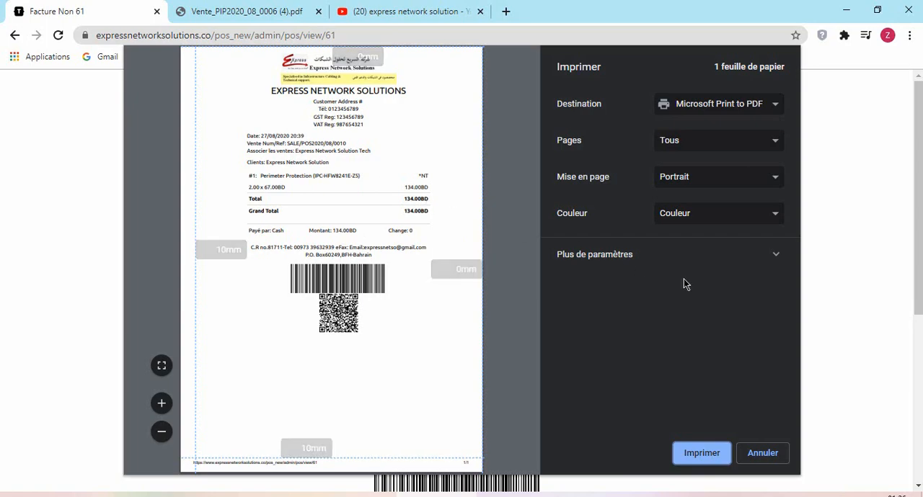
{"action": "left_click", "coordinate": [764, 453]}
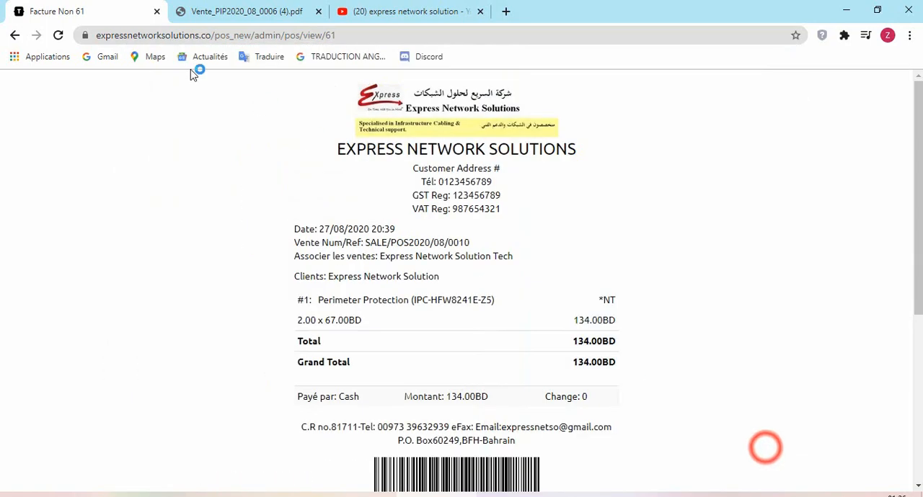
{"action": "left_click", "coordinate": [15, 36]}
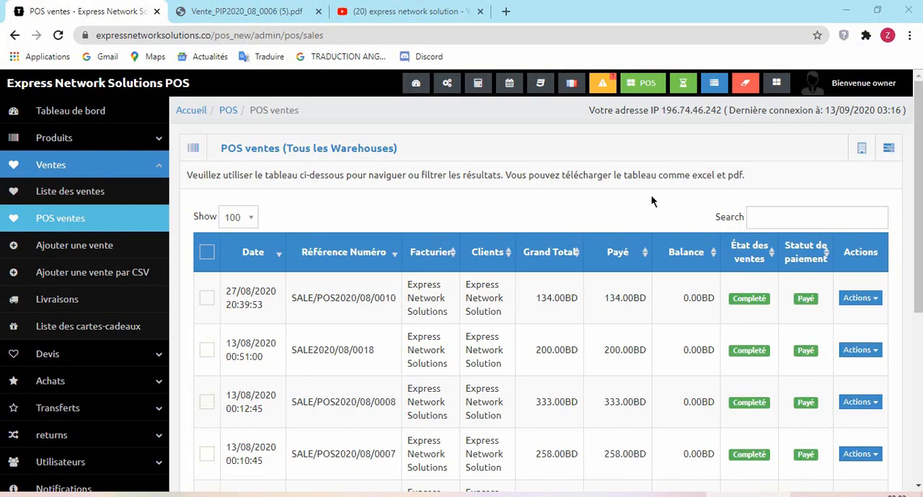
- Open the POS register, check the warehouse selector, and view the form for adding a product manually before closing it
{"action": "left_click", "coordinate": [650, 87]}
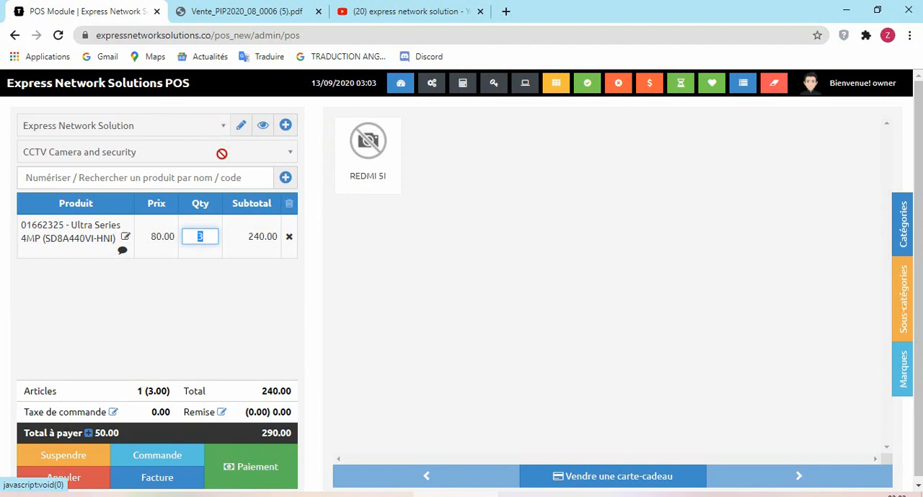
{"action": "left_click", "coordinate": [264, 152]}
{"action": "left_click", "coordinate": [288, 151]}
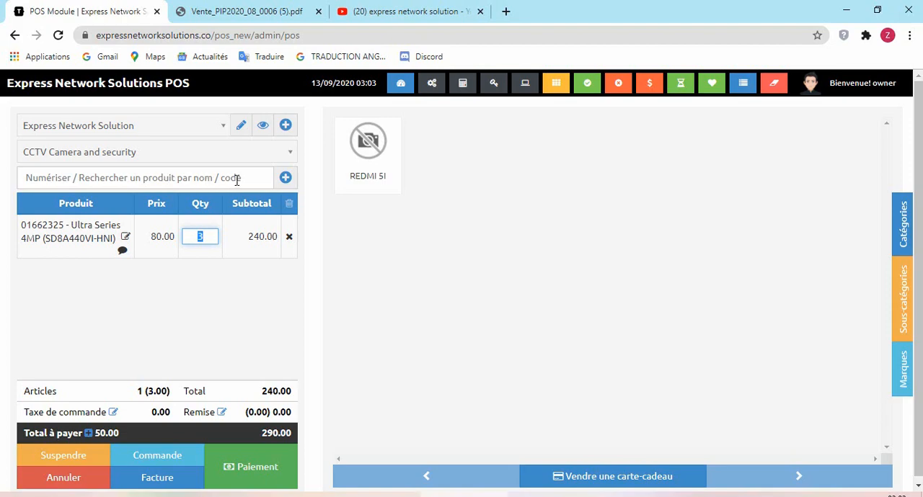
{"action": "left_click", "coordinate": [284, 178]}
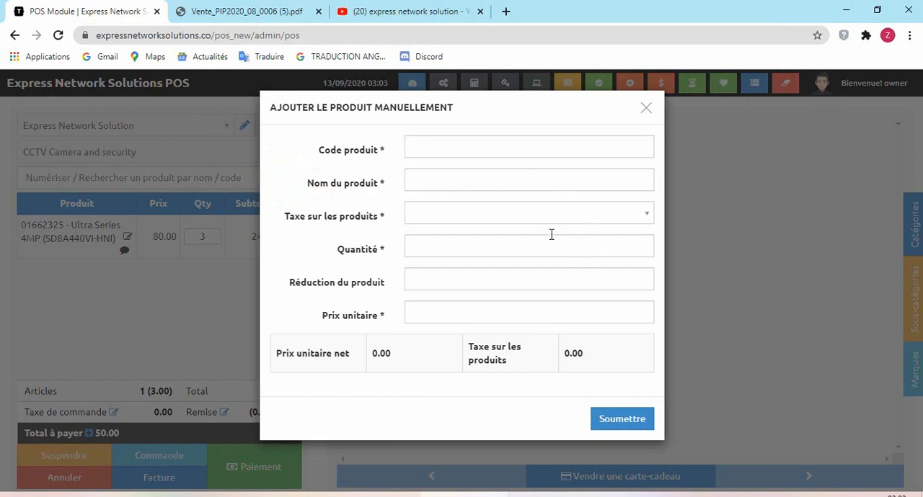
{"action": "left_click", "coordinate": [645, 109]}
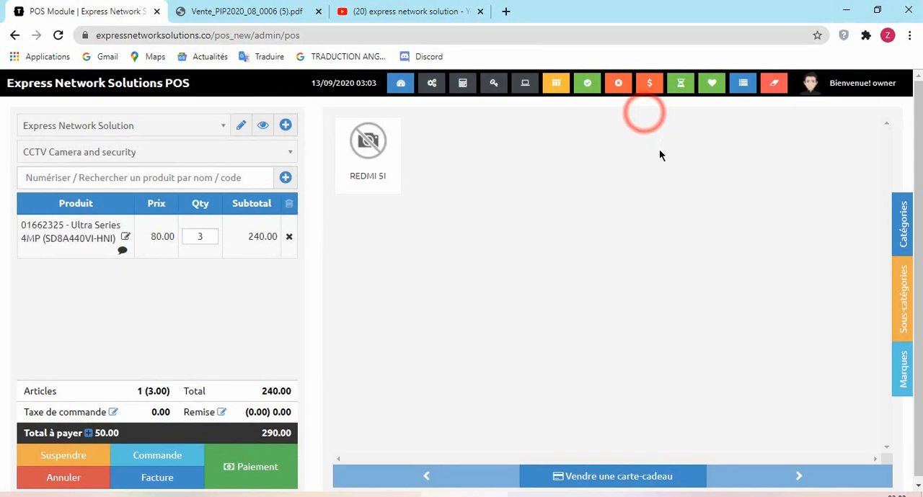
- Remove the existing item from the cart and add the Ultra Series 4MP from the PTZ Cameras category
{"action": "left_click", "coordinate": [289, 236]}
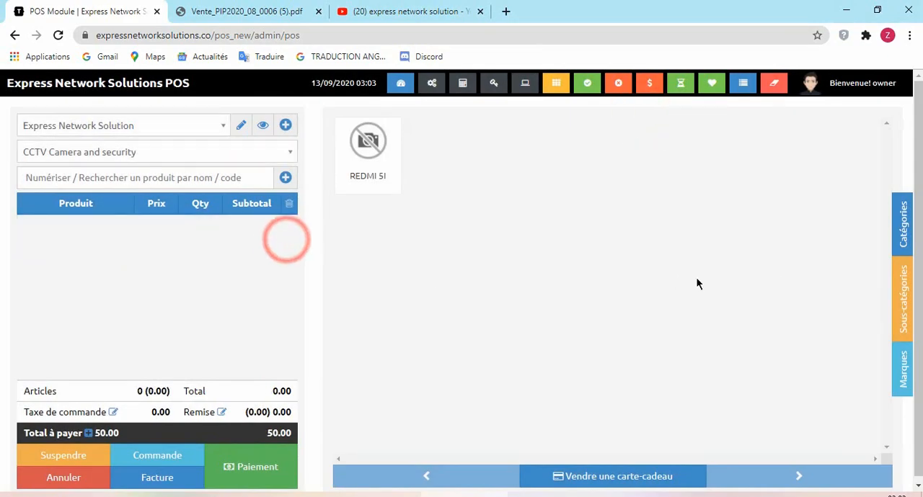
{"action": "left_click", "coordinate": [900, 241]}
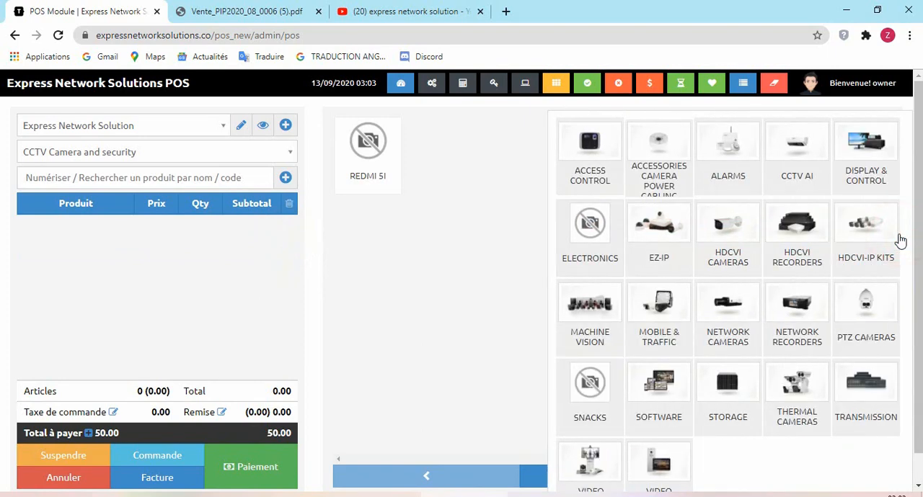
{"action": "left_click", "coordinate": [852, 310]}
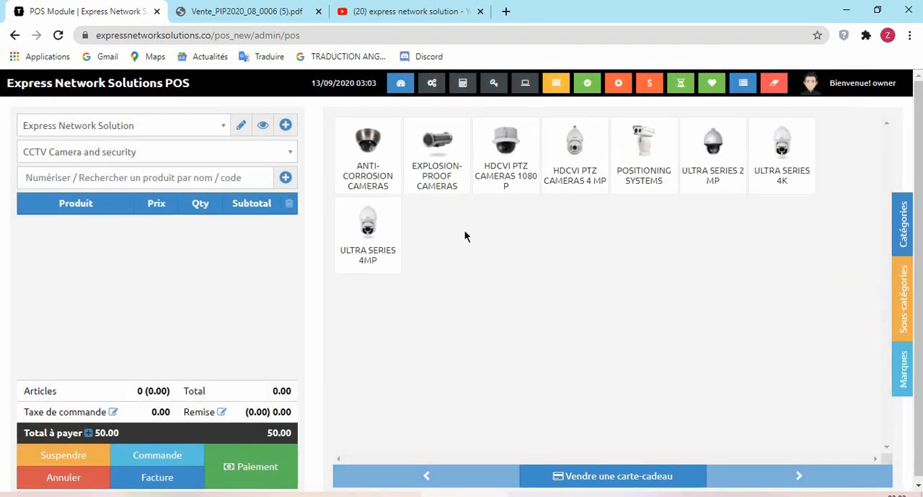
{"action": "left_click", "coordinate": [378, 231]}
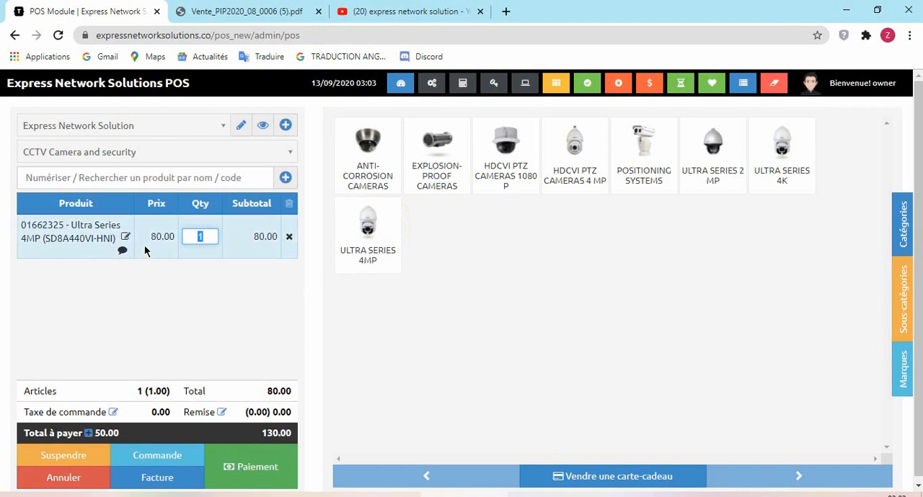
- Open the cart item's details, display its available product options and close the details without changes
{"action": "left_click", "coordinate": [125, 238]}
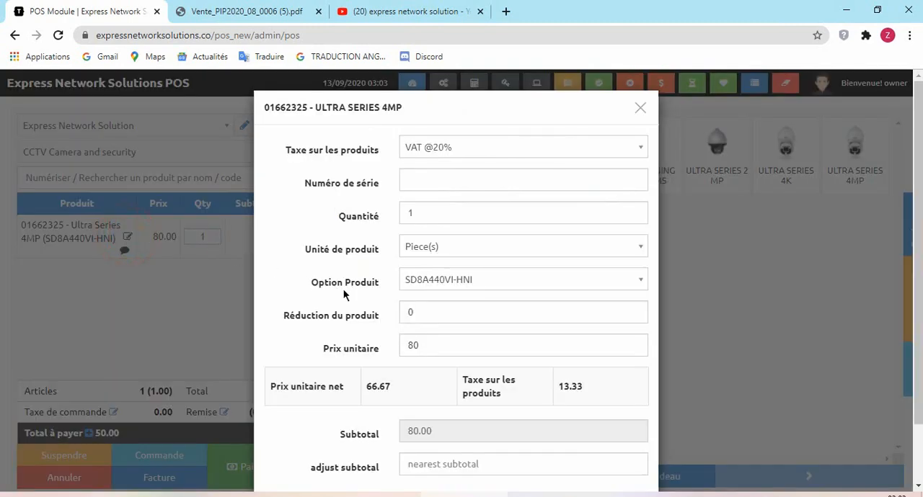
{"action": "left_click", "coordinate": [537, 280]}
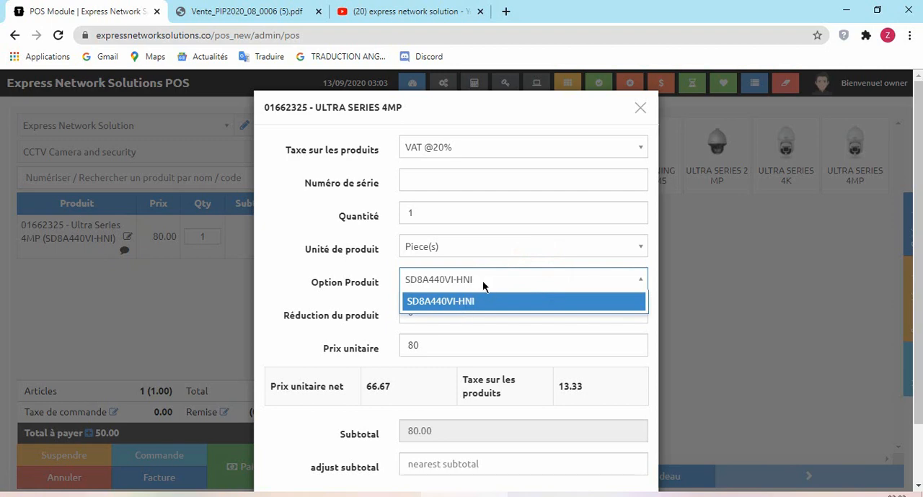
{"action": "left_click", "coordinate": [640, 110]}
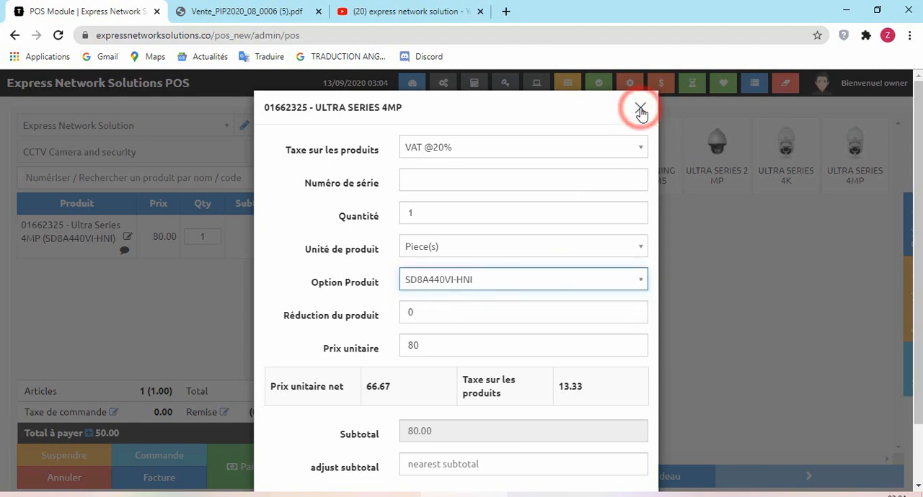
{"action": "left_click", "coordinate": [640, 110]}
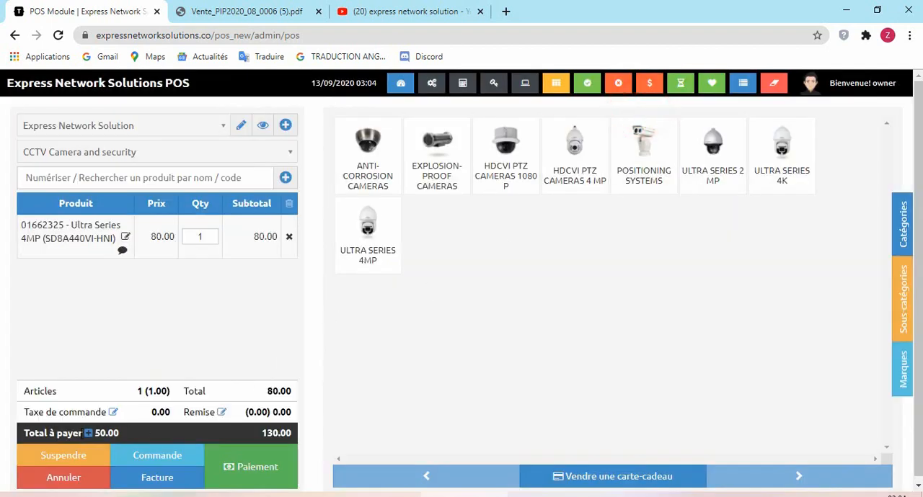
- Set the order's delivery charge (Livraison) to 65
{"action": "left_click", "coordinate": [87, 433]}
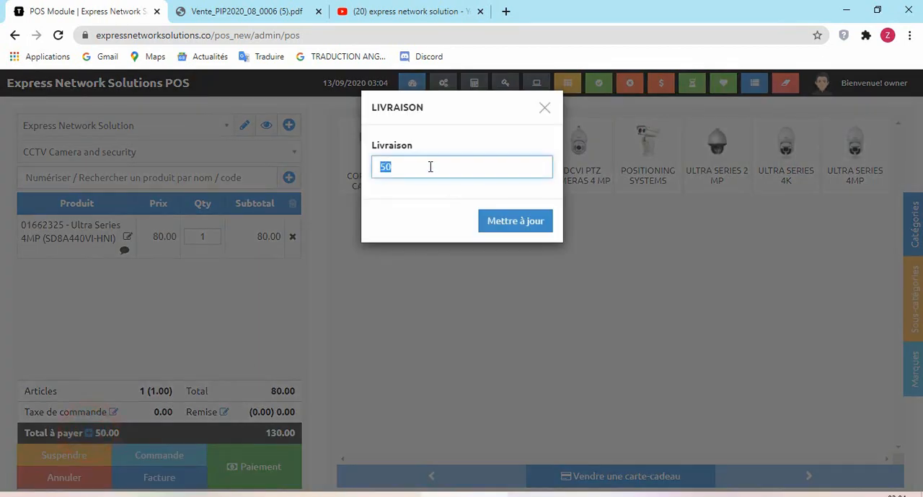
{"action": "type", "text": "65"}
{"action": "left_click", "coordinate": [488, 221]}
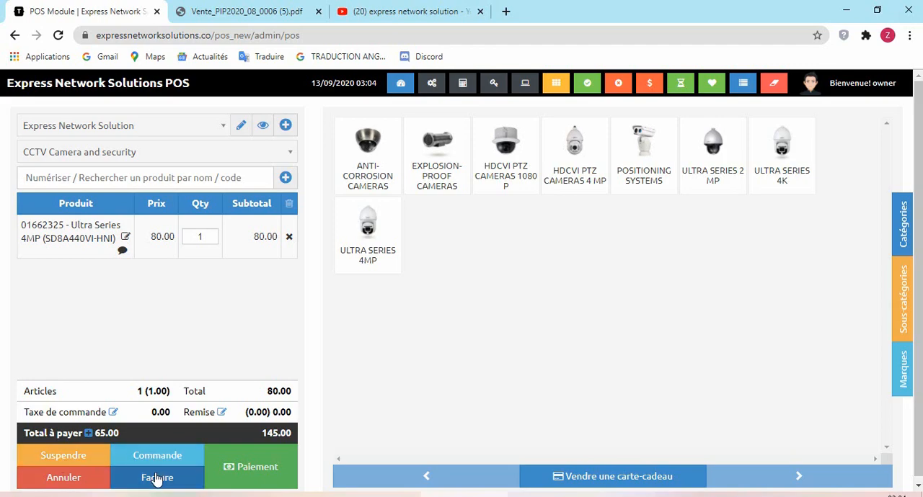
- Open the payment form for the cart, display the available payment methods and close the form without finalizing the sale
{"action": "left_click", "coordinate": [259, 468]}
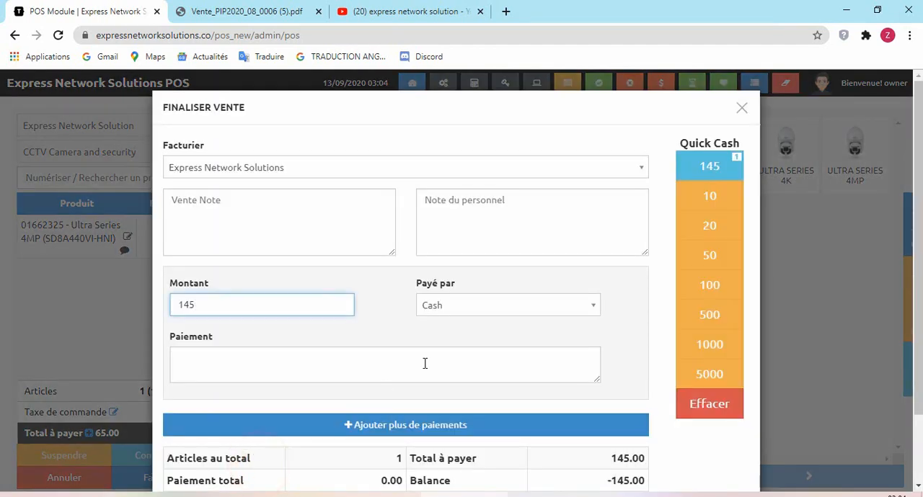
{"action": "left_click", "coordinate": [457, 305]}
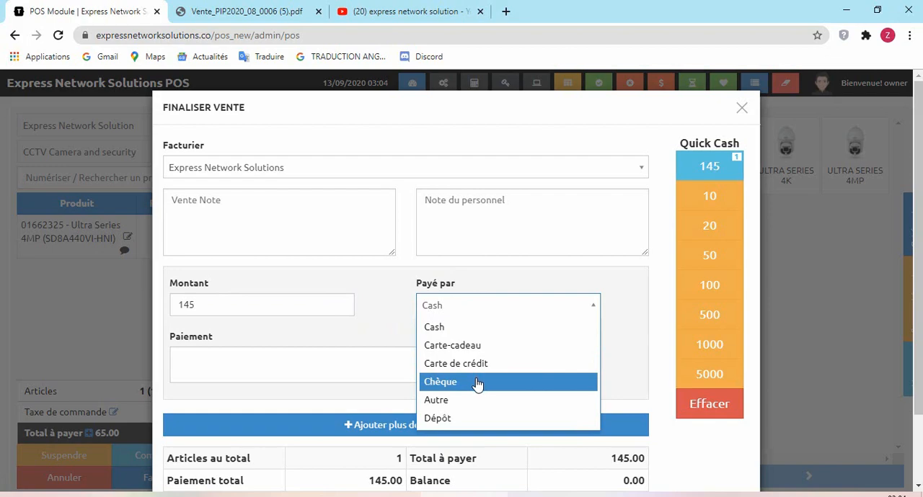
{"action": "left_click", "coordinate": [637, 314]}
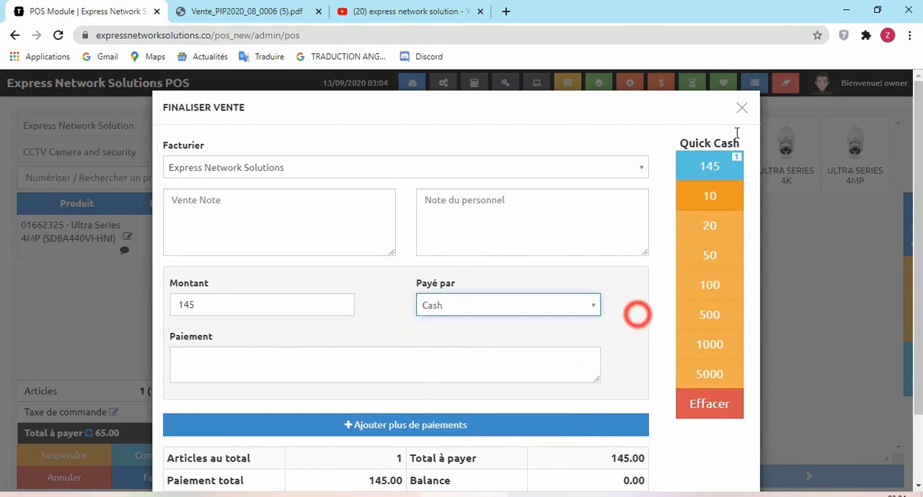
{"action": "left_click", "coordinate": [741, 108]}
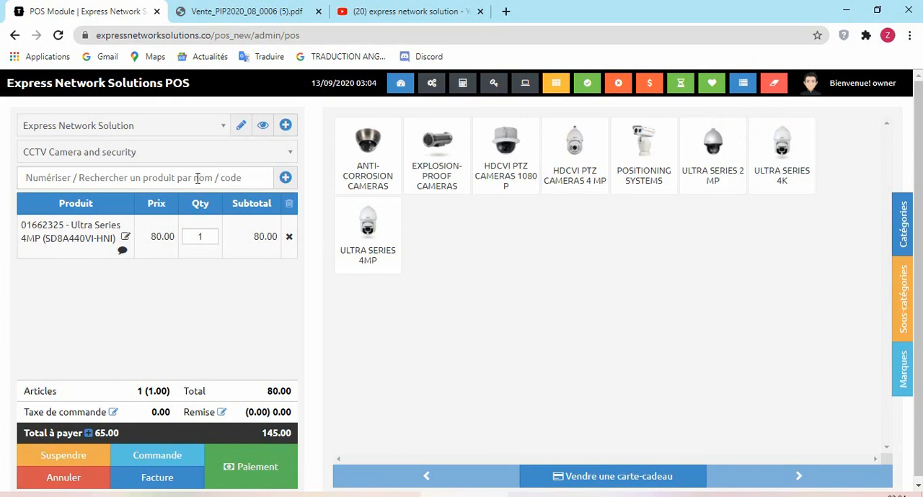
- Leave the POS register for the dashboard and view the purchases list followed by the sales list
{"action": "left_click", "coordinate": [114, 85]}
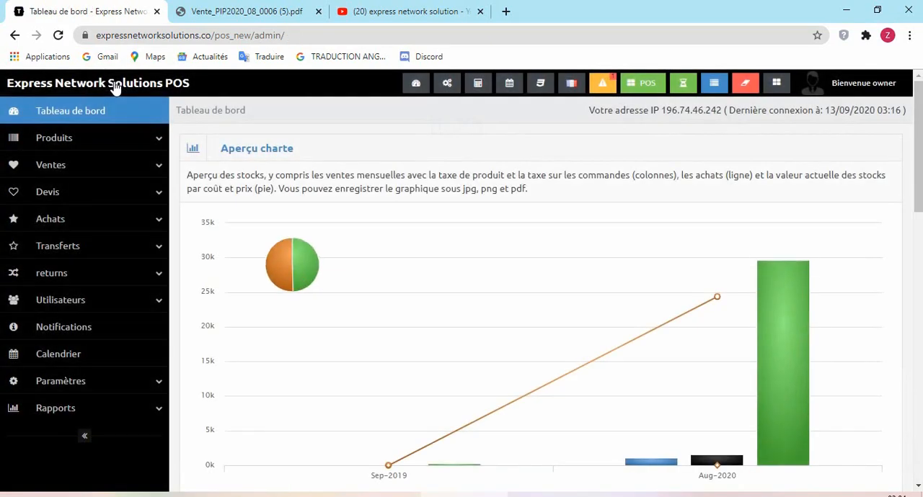
{"action": "left_click", "coordinate": [77, 223]}
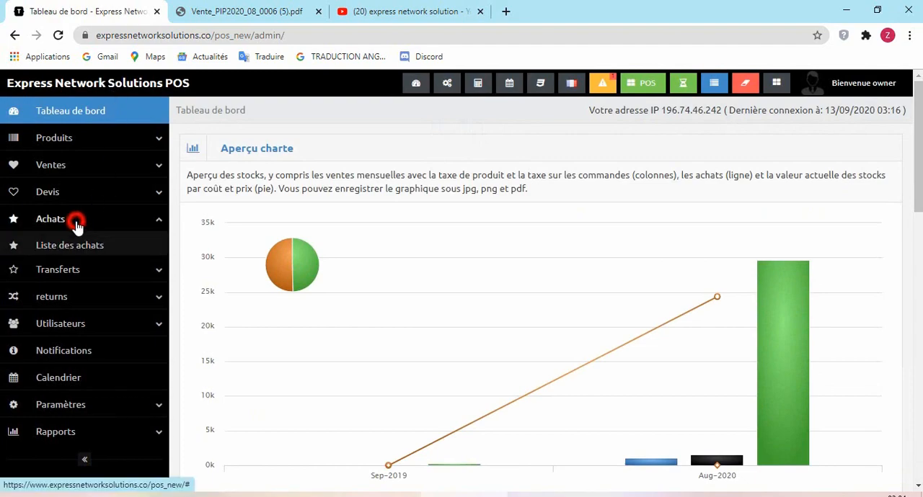
{"action": "left_click", "coordinate": [82, 247]}
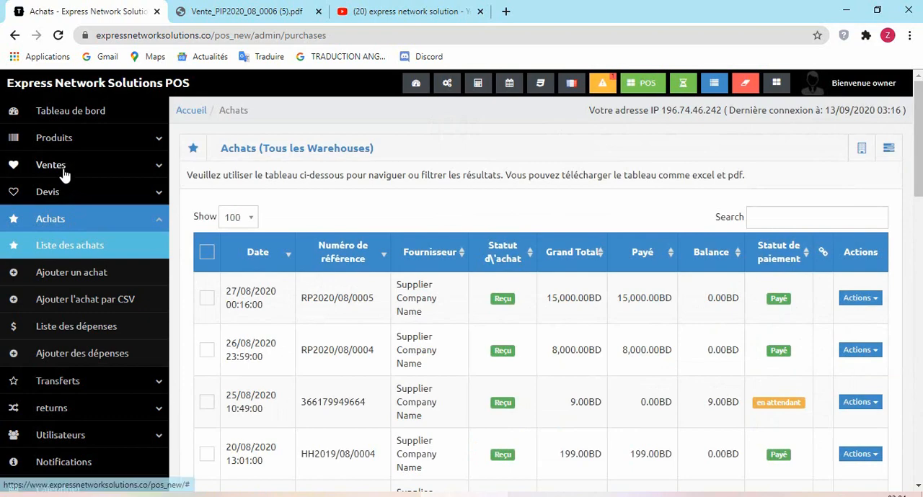
{"action": "left_click", "coordinate": [62, 172]}
{"action": "left_click", "coordinate": [66, 192]}
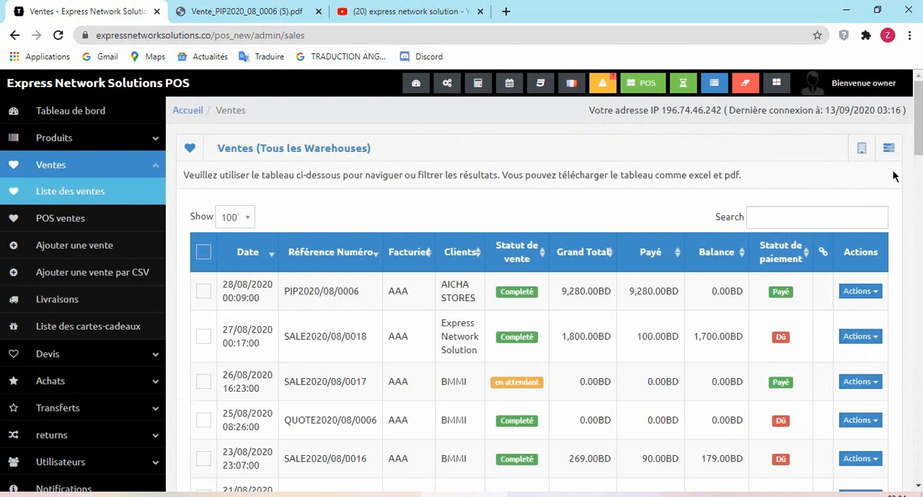
- Export the sales list to an Excel file, with all the sales in it selected
{"action": "left_click", "coordinate": [889, 148]}
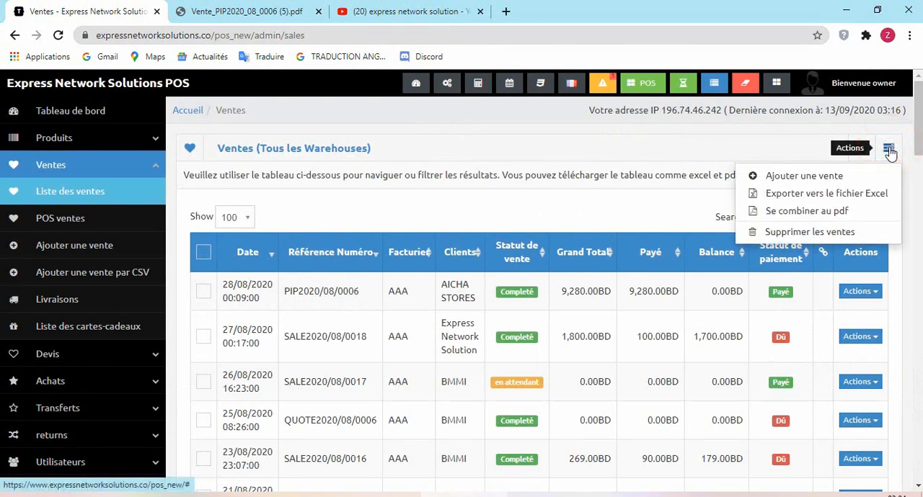
{"action": "left_click", "coordinate": [874, 193]}
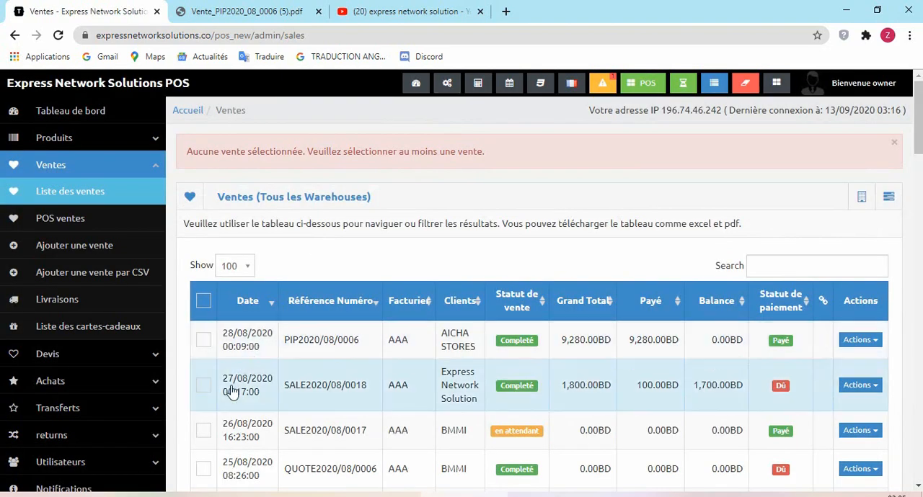
{"action": "left_click", "coordinate": [203, 300]}
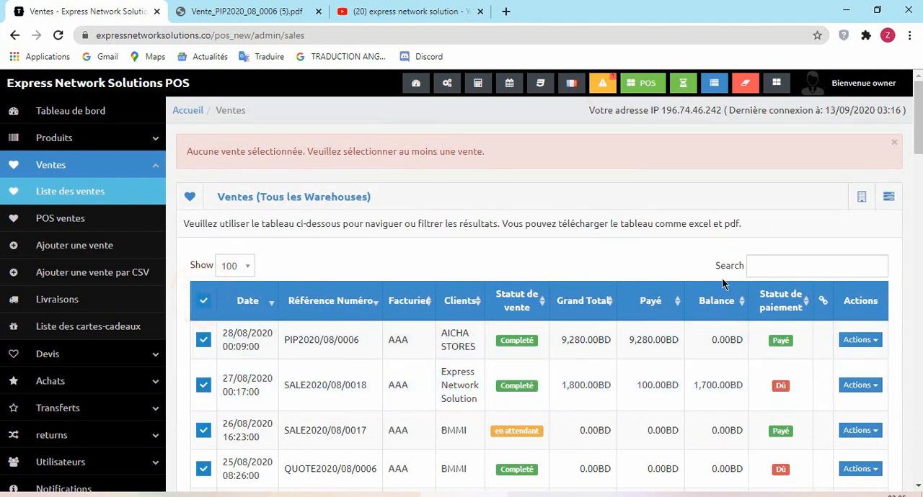
{"action": "left_click", "coordinate": [889, 197]}
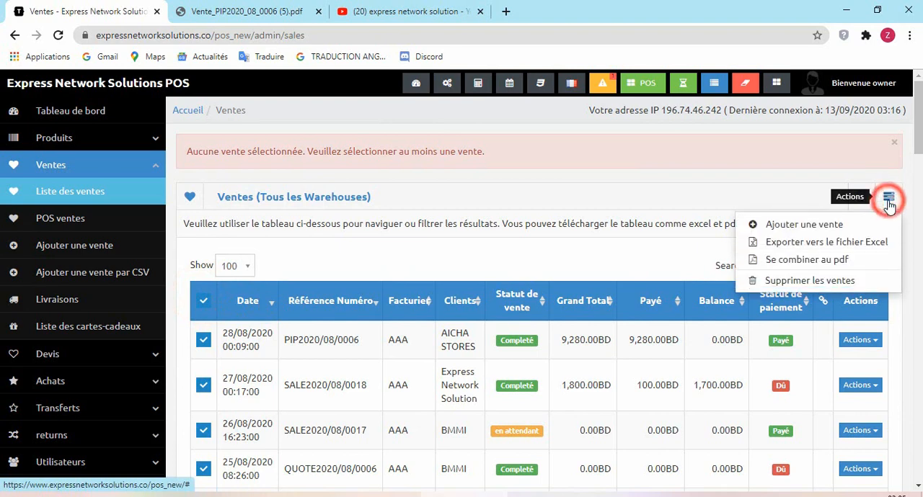
{"action": "left_click", "coordinate": [865, 242]}
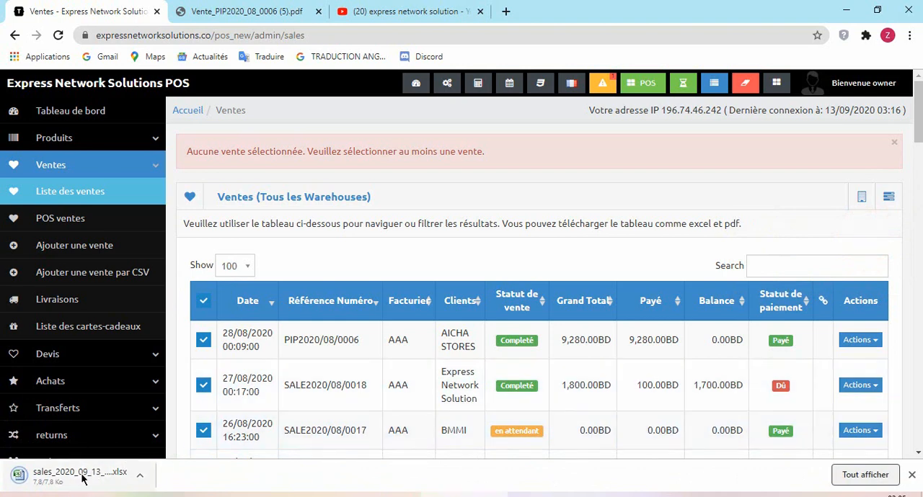
- Open the downloaded sales workbook in Excel to review the exported rows, and close it
{"action": "left_click", "coordinate": [81, 476]}
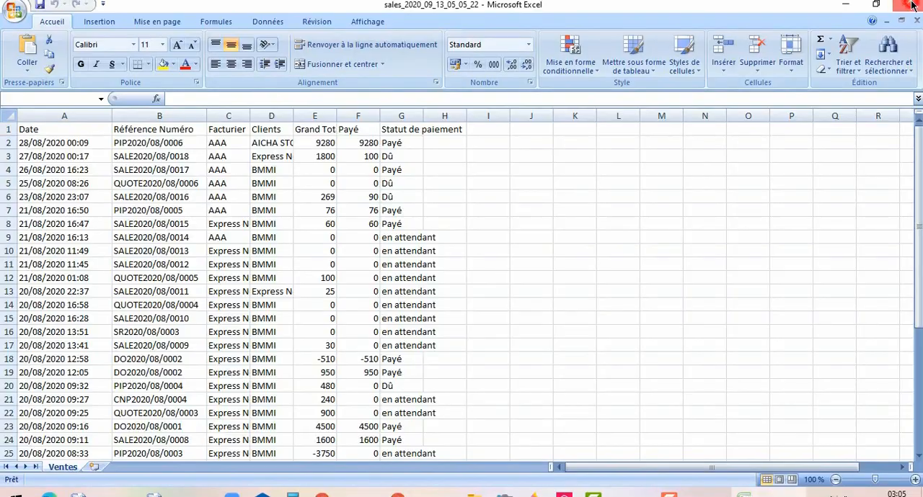
{"action": "left_click", "coordinate": [911, 5]}
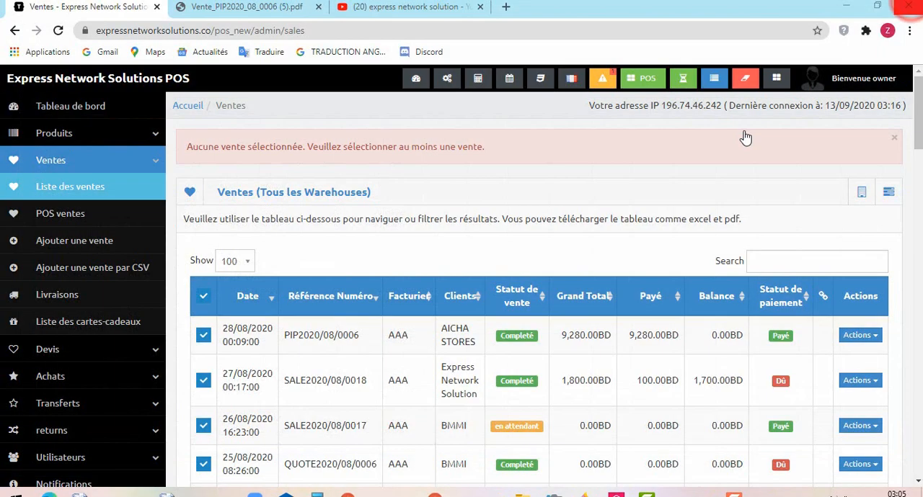
- View the list of POS sales, followed by the list of expenses under purchases
{"action": "left_click", "coordinate": [65, 214]}
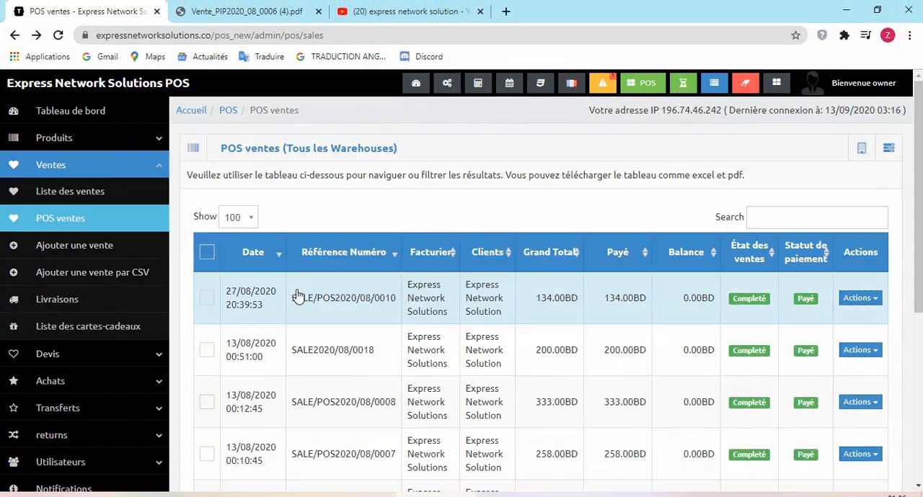
{"action": "left_click", "coordinate": [104, 380]}
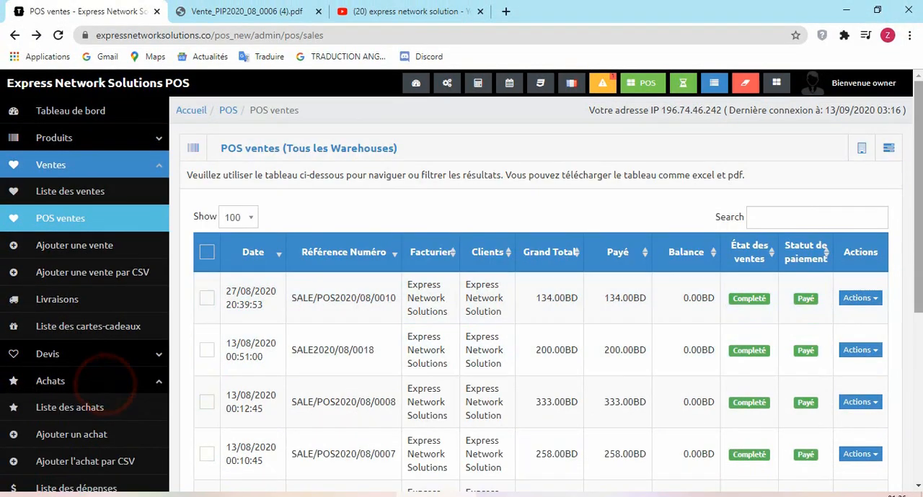
{"action": "left_click_drag", "start_coordinate": [914, 227], "coordinate": [913, 344]}
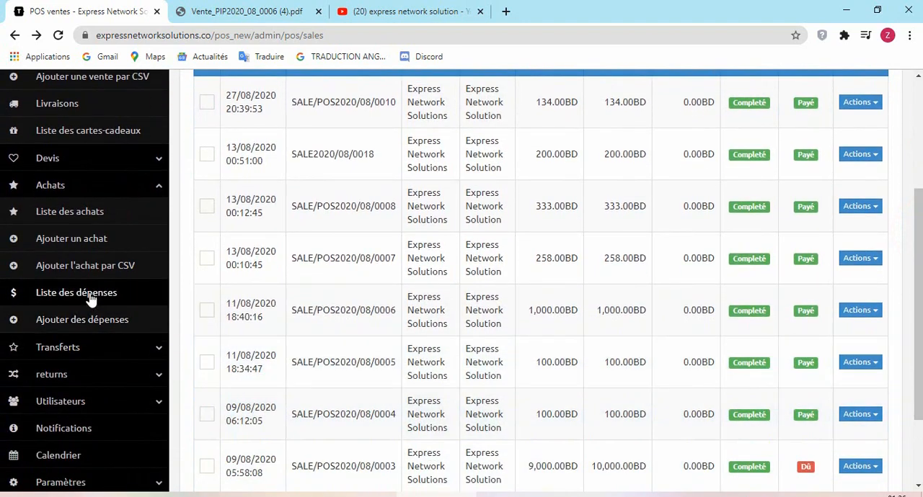
{"action": "left_click", "coordinate": [88, 294]}
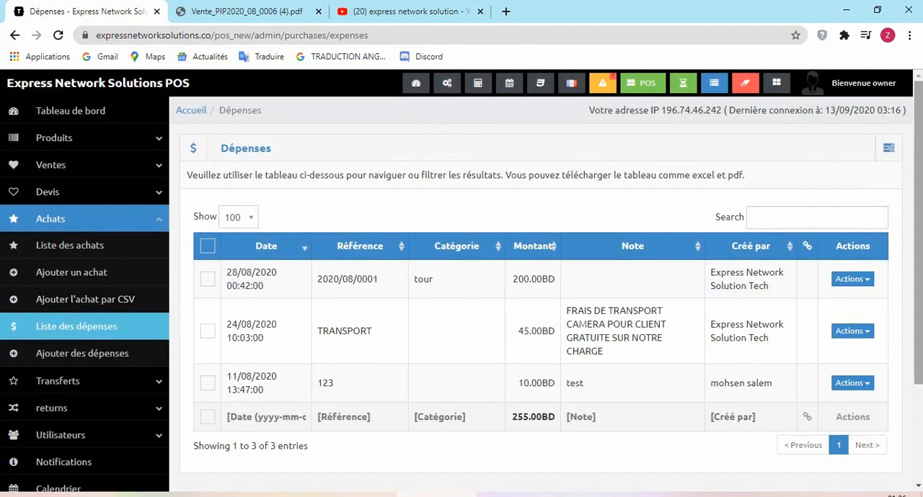
- Open the list of stock transfers between warehouses and look over its entries
{"action": "scroll", "coordinate": [918, 151], "scroll_direction": "down", "scroll_amount": 2}
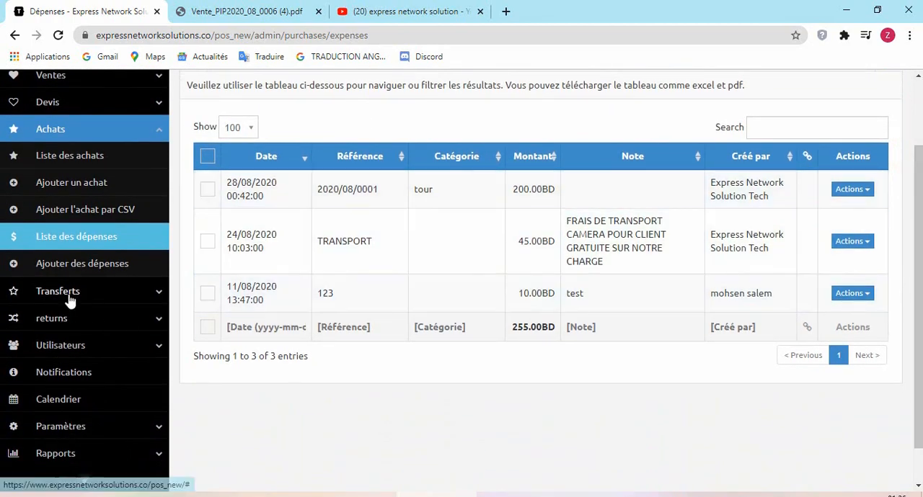
{"action": "left_click", "coordinate": [70, 300]}
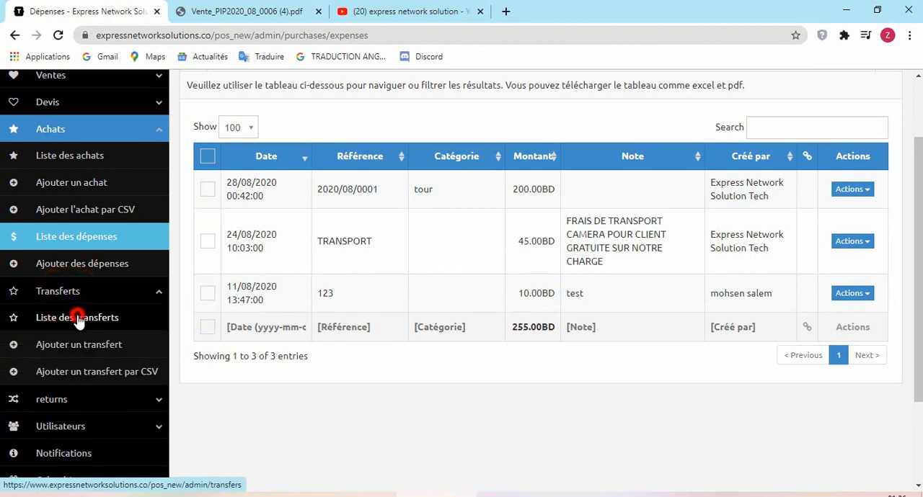
{"action": "left_click", "coordinate": [78, 319]}
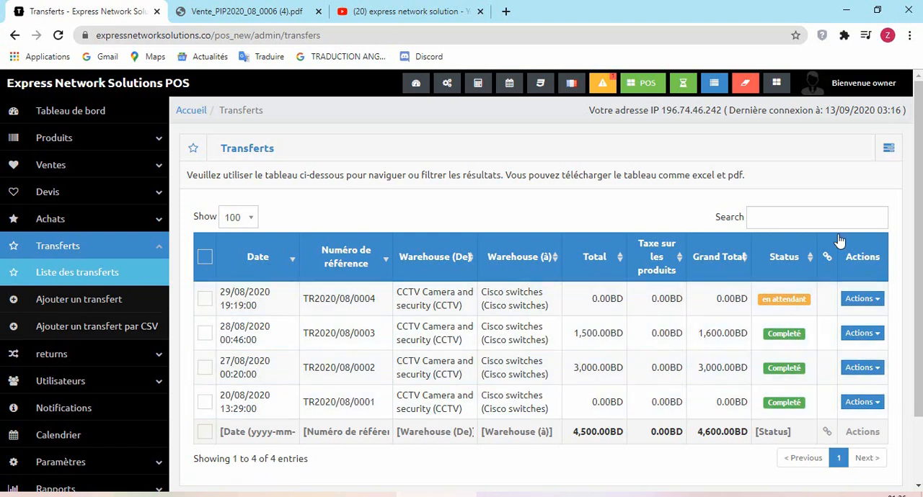
{"action": "scroll", "coordinate": [912, 175], "scroll_direction": "down", "scroll_amount": 1}
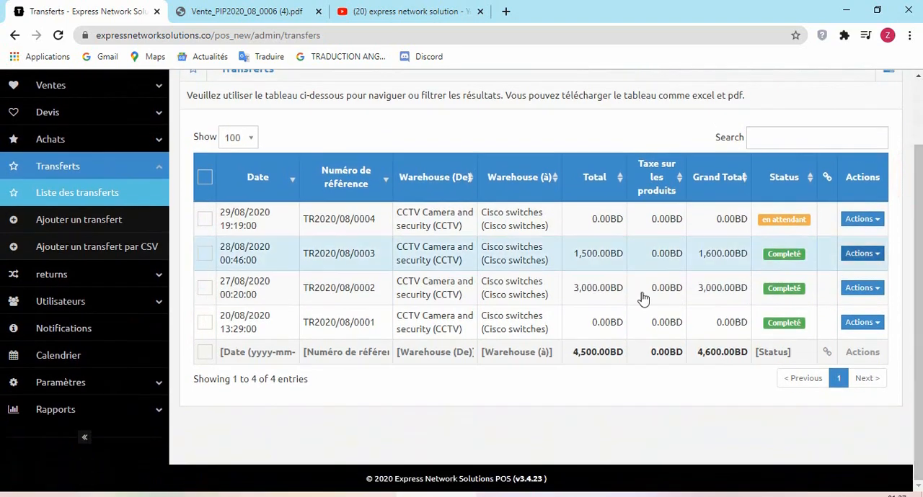
- View the users list, the customers list and the suppliers list in turn
{"action": "left_click", "coordinate": [73, 303]}
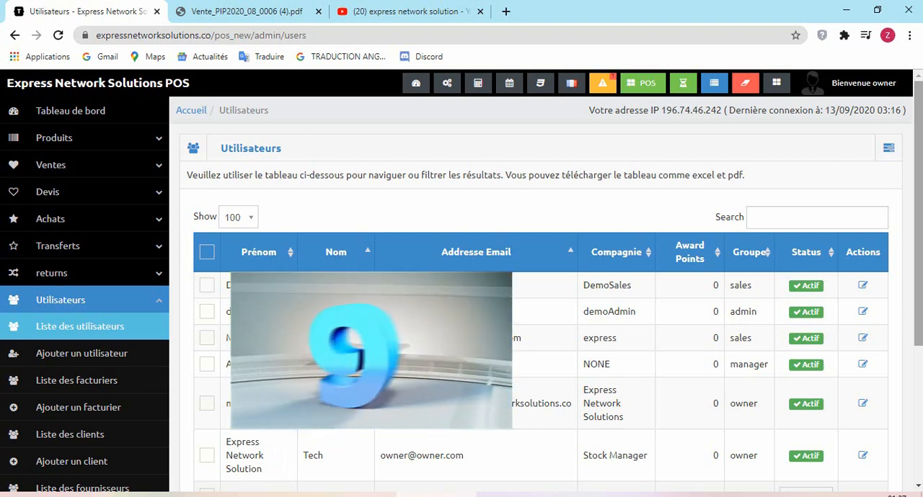
{"action": "left_click_drag", "start_coordinate": [918, 107], "coordinate": [915, 177]}
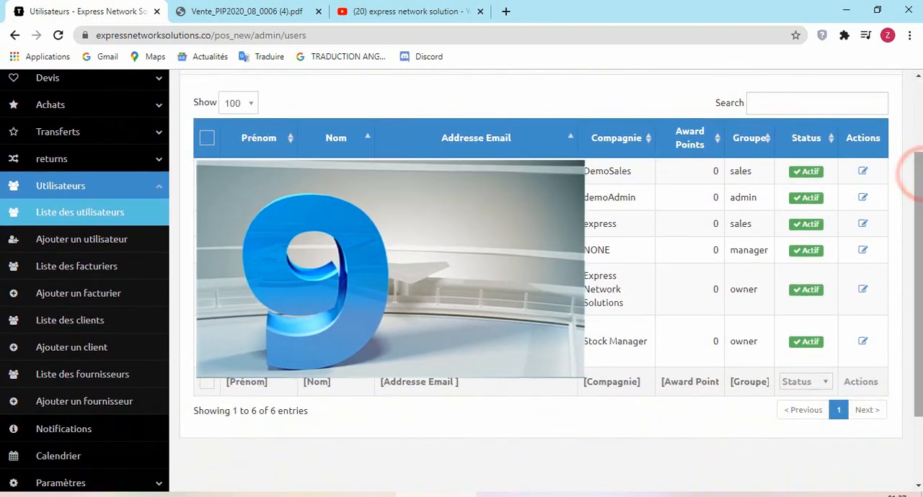
{"action": "left_click", "coordinate": [108, 330]}
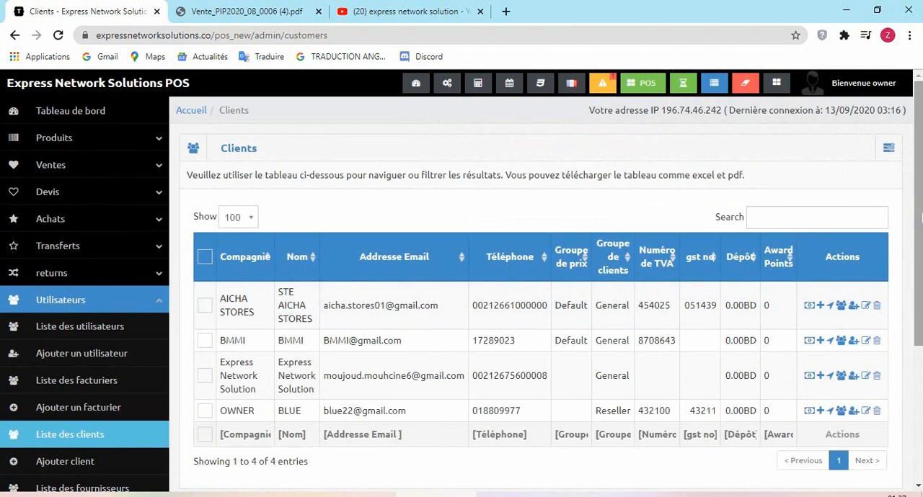
{"action": "left_click_drag", "start_coordinate": [919, 220], "coordinate": [915, 281]}
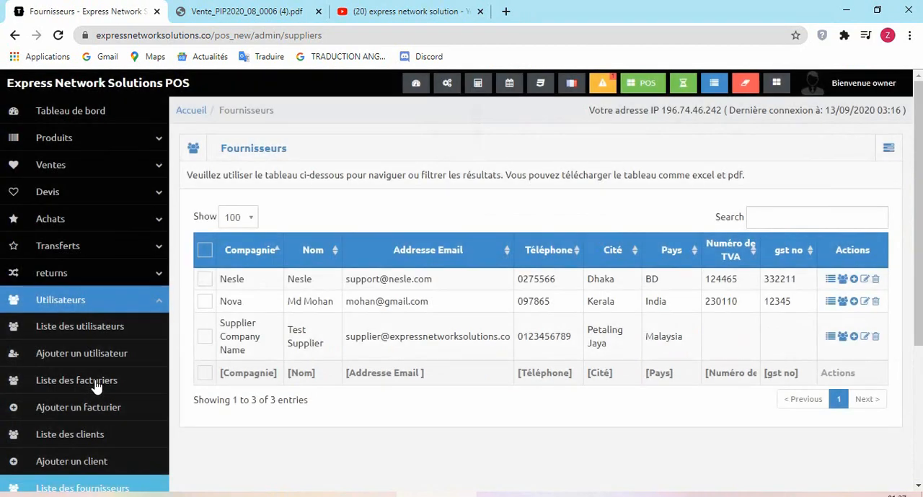
{"action": "left_click_drag", "start_coordinate": [916, 207], "coordinate": [917, 327]}
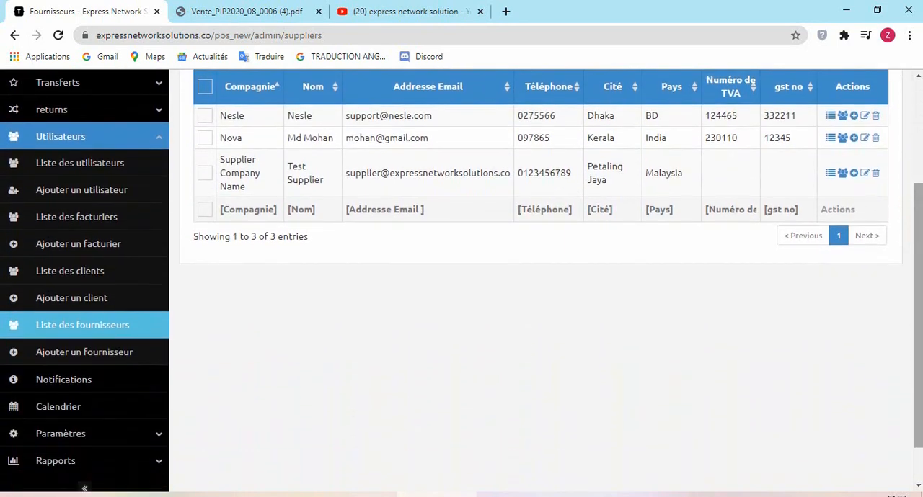
- Look through the available settings pages and open the promos list
{"action": "left_click", "coordinate": [153, 136]}
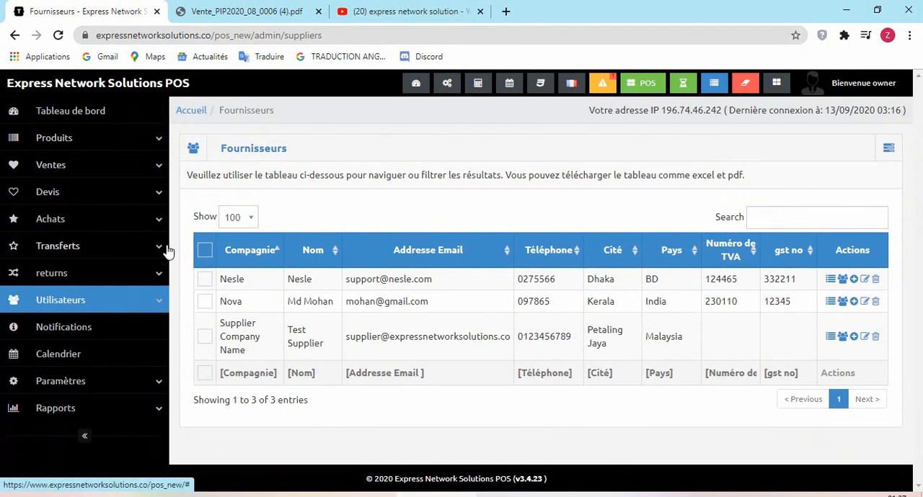
{"action": "left_click", "coordinate": [102, 382]}
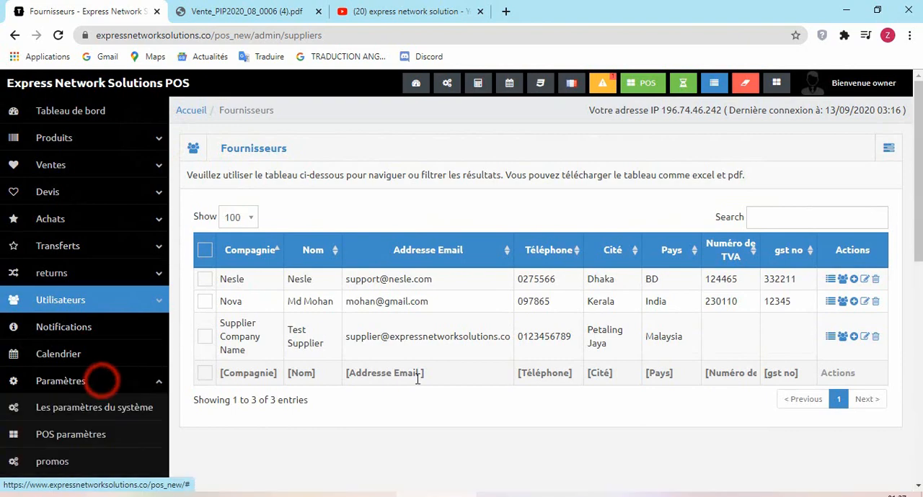
{"action": "left_click_drag", "start_coordinate": [917, 167], "coordinate": [915, 269]}
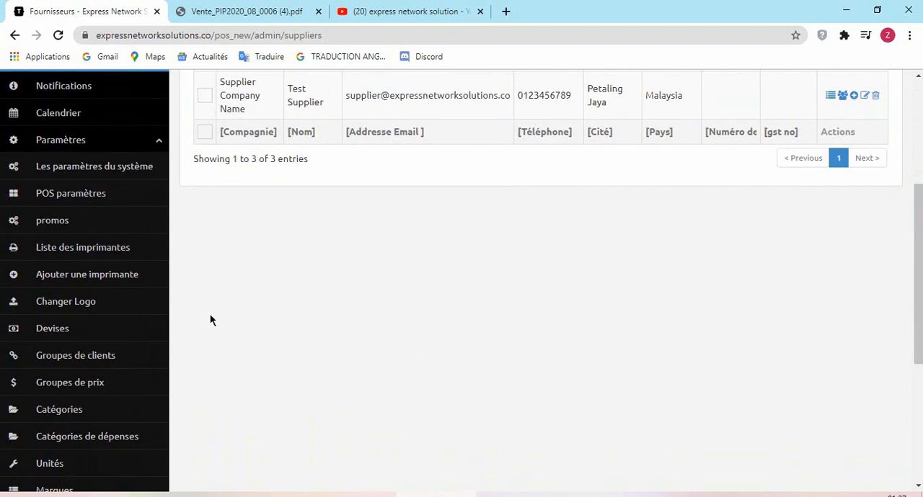
{"action": "left_click", "coordinate": [64, 229]}
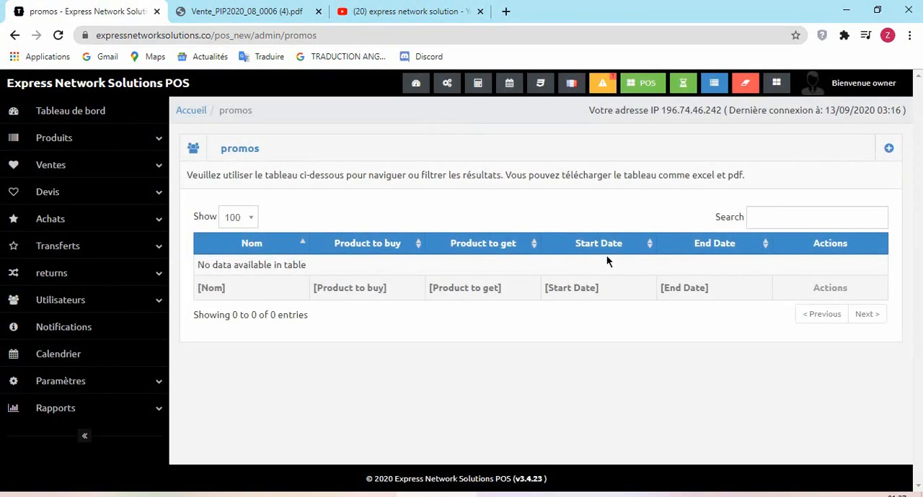
- Open the currencies list in the settings to view the currency codes and exchange rates
{"action": "left_click", "coordinate": [154, 384]}
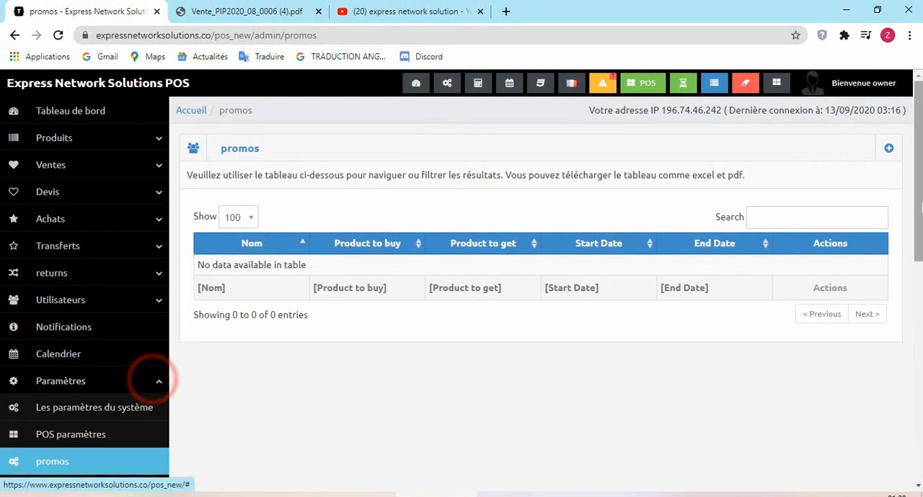
{"action": "left_click_drag", "start_coordinate": [917, 83], "coordinate": [916, 214]}
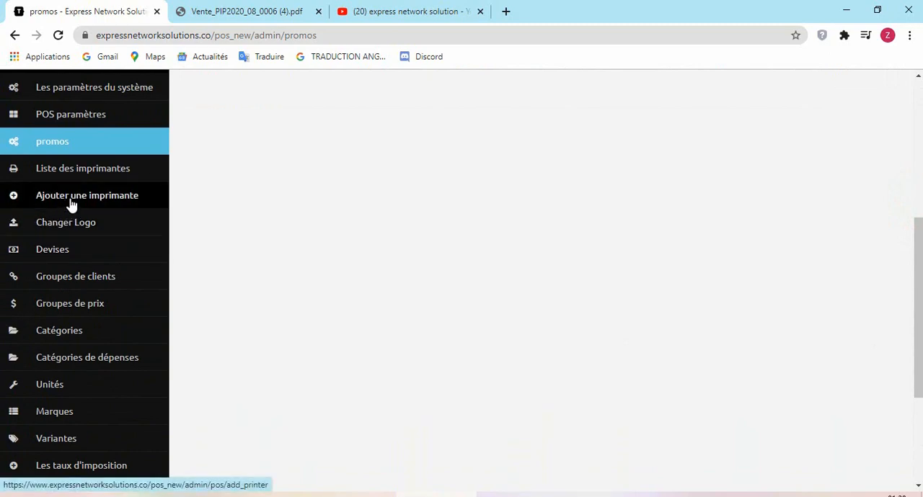
{"action": "left_click", "coordinate": [66, 250]}
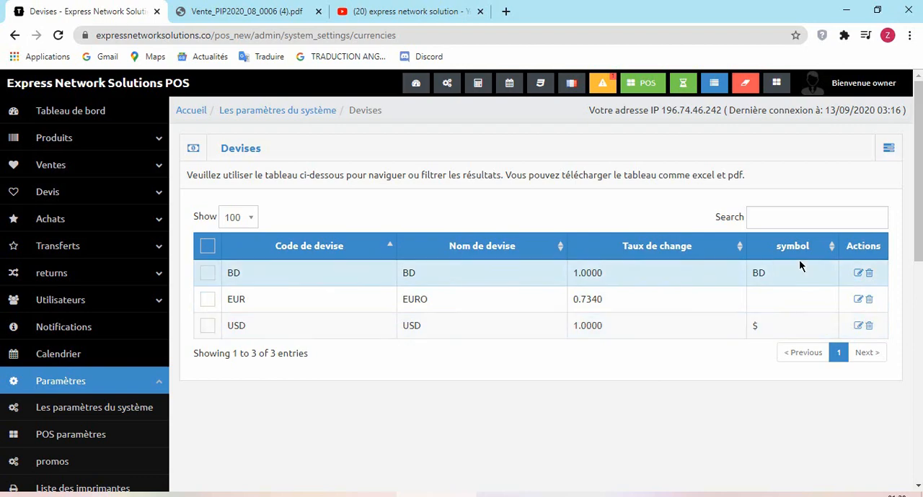
- Look over the remaining settings and the available reports, and view the best sellers report with its monthly and multi-month charts
{"action": "left_click_drag", "start_coordinate": [921, 202], "coordinate": [920, 352]}
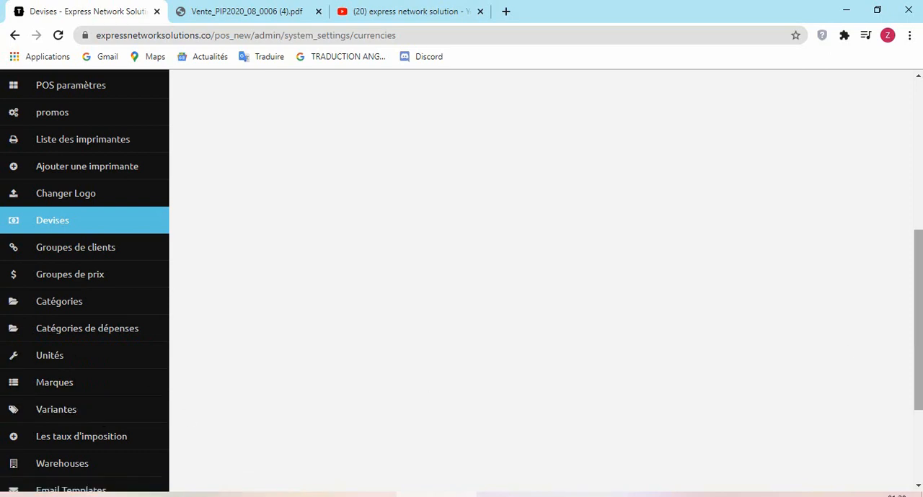
{"action": "left_click_drag", "start_coordinate": [918, 335], "coordinate": [915, 403]}
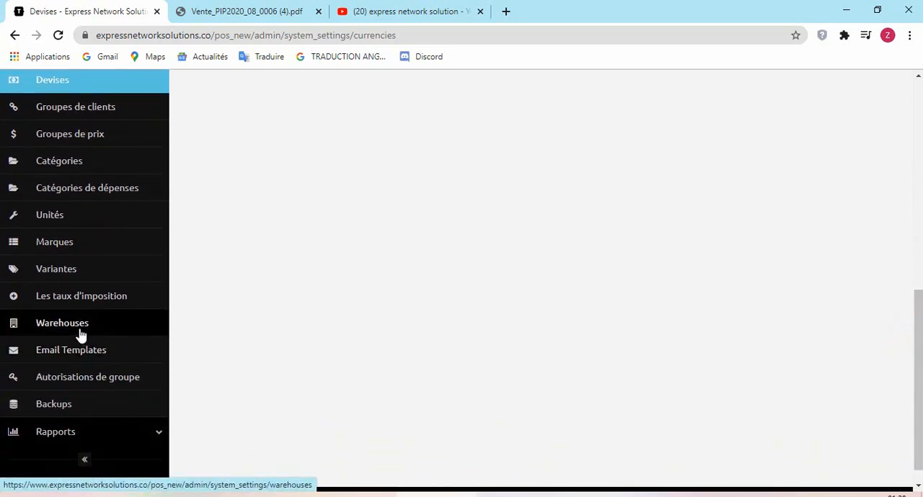
{"action": "left_click", "coordinate": [115, 435]}
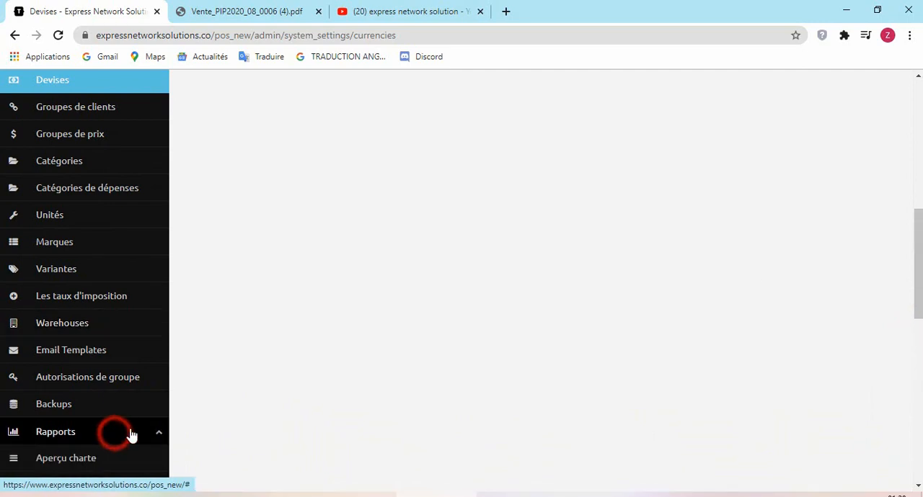
{"action": "left_click_drag", "start_coordinate": [917, 188], "coordinate": [917, 254]}
{"action": "mouse_move", "coordinate": [920, 327]}
{"action": "left_mouse_down"}
{"action": "mouse_move", "coordinate": [920, 361]}
{"action": "mouse_move", "coordinate": [920, 342]}
{"action": "left_mouse_up"}
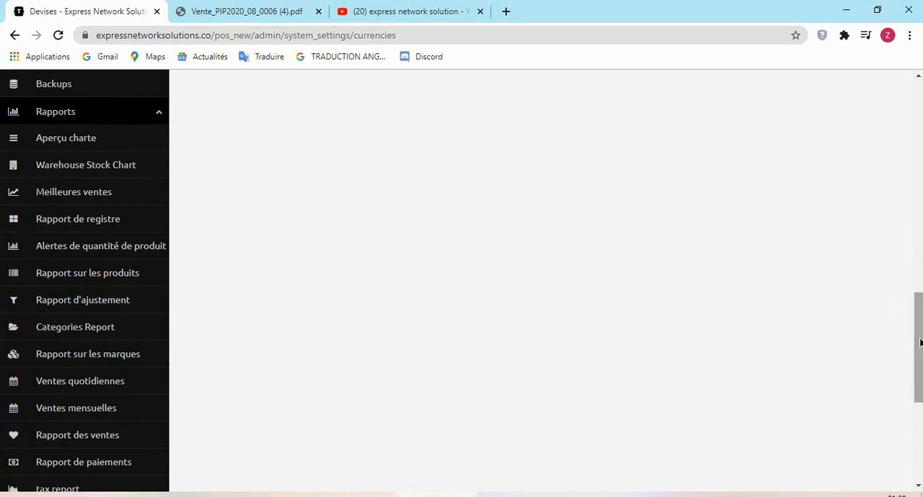
{"action": "left_click", "coordinate": [74, 201]}
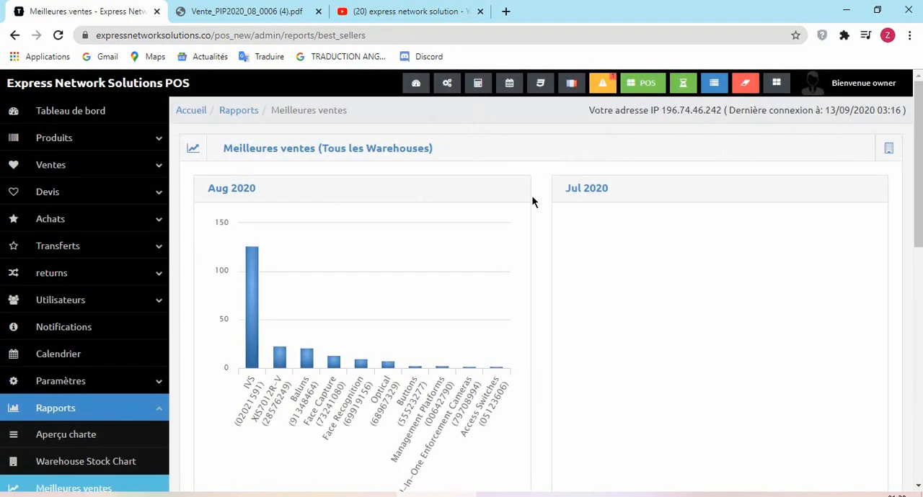
{"action": "scroll", "coordinate": [917, 165], "scroll_direction": "down", "scroll_amount": 5}
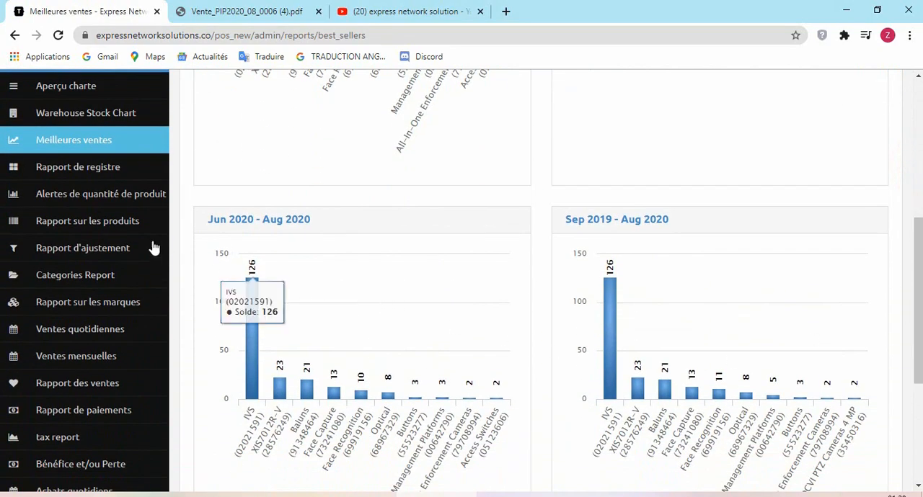
- View the product quantity alerts report, followed by the daily sales report
{"action": "left_click", "coordinate": [93, 199]}
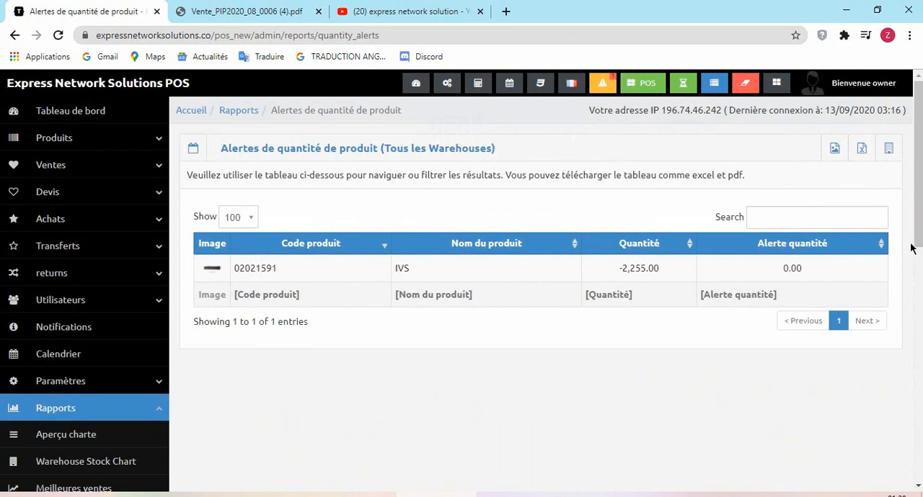
{"action": "left_click_drag", "start_coordinate": [918, 186], "coordinate": [921, 287]}
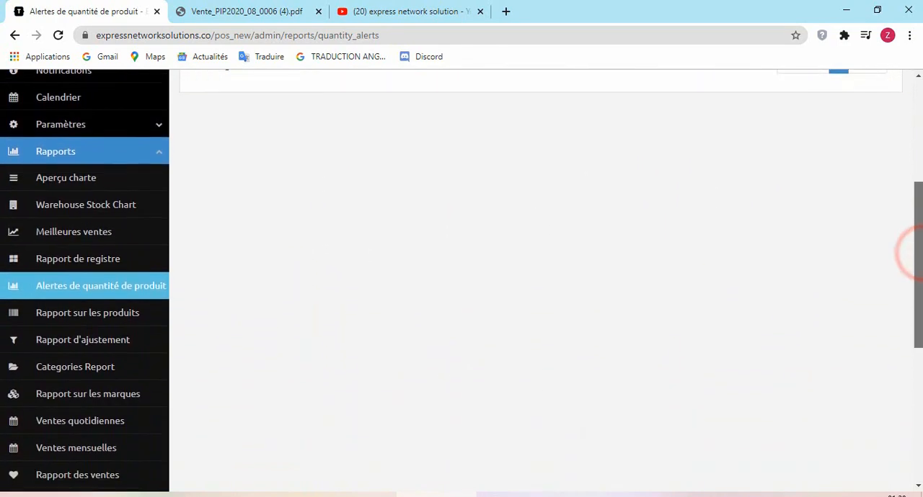
{"action": "left_click_drag", "start_coordinate": [919, 252], "coordinate": [918, 280]}
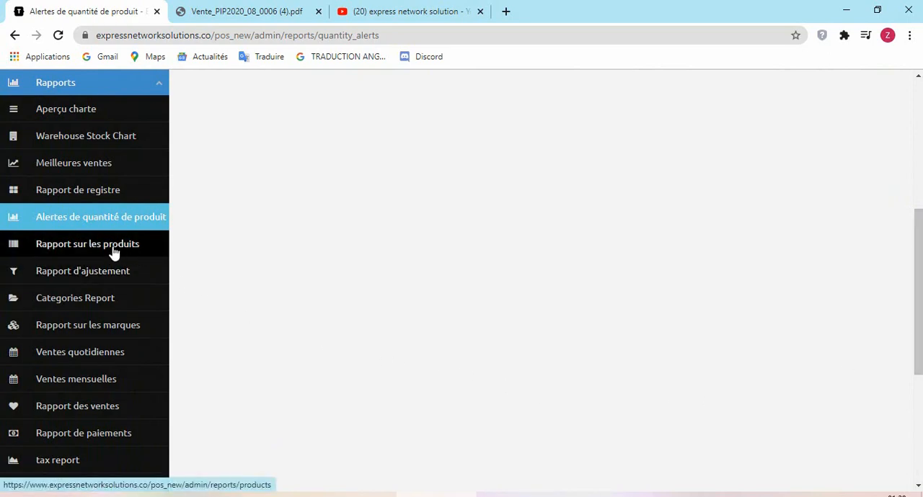
{"action": "left_click", "coordinate": [104, 354]}
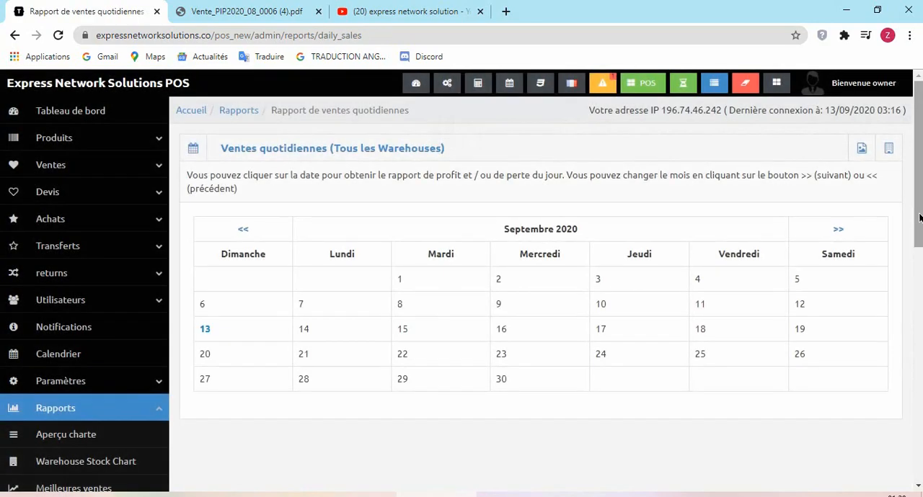
- Open the profit and/or loss report and set its period to Last 30 Days
{"action": "left_click_drag", "start_coordinate": [917, 200], "coordinate": [916, 300]}
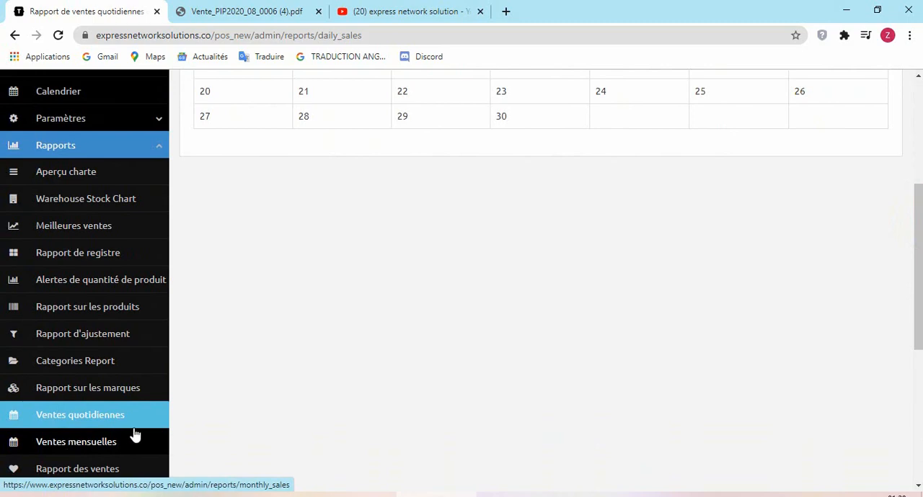
{"action": "scroll", "coordinate": [912, 314], "scroll_direction": "down", "scroll_amount": 3}
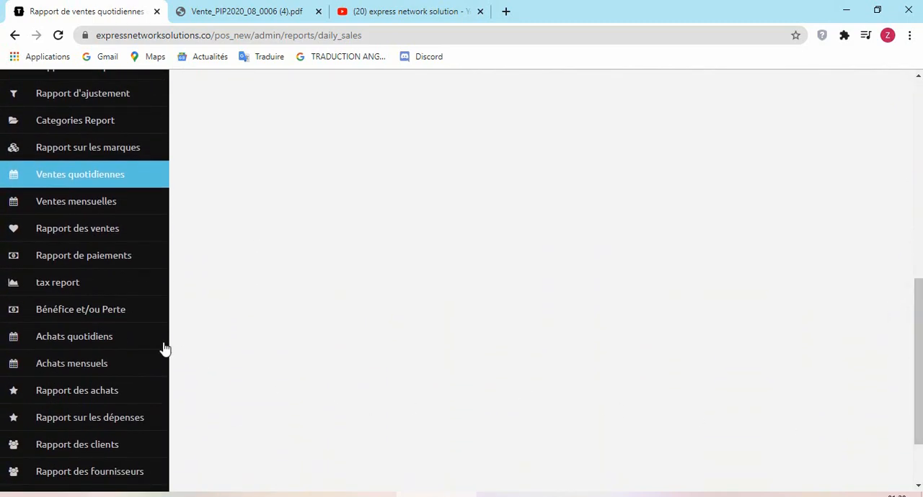
{"action": "left_click", "coordinate": [91, 308]}
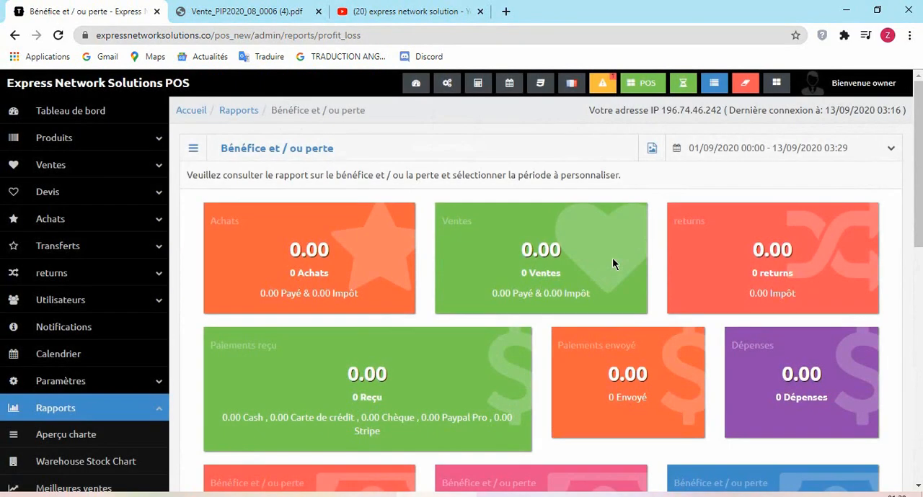
{"action": "left_click", "coordinate": [890, 150]}
{"action": "left_click", "coordinate": [889, 149]}
{"action": "left_click", "coordinate": [835, 150]}
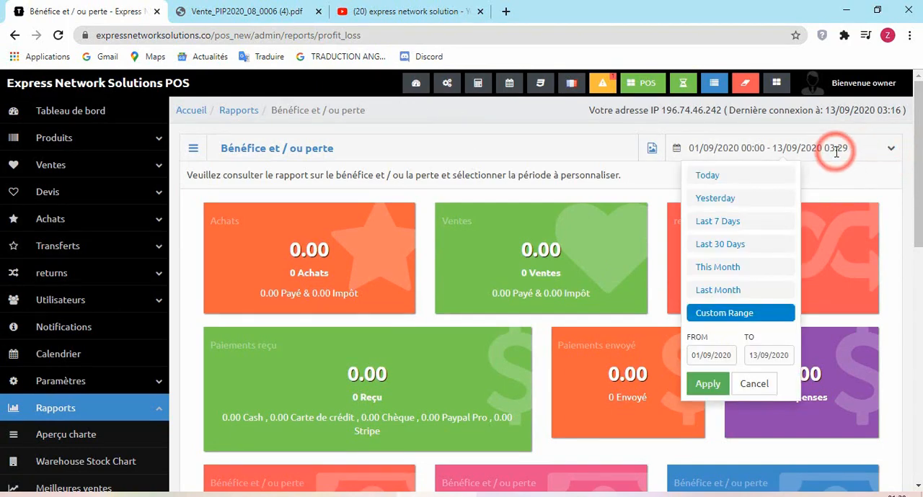
{"action": "left_click", "coordinate": [747, 244]}
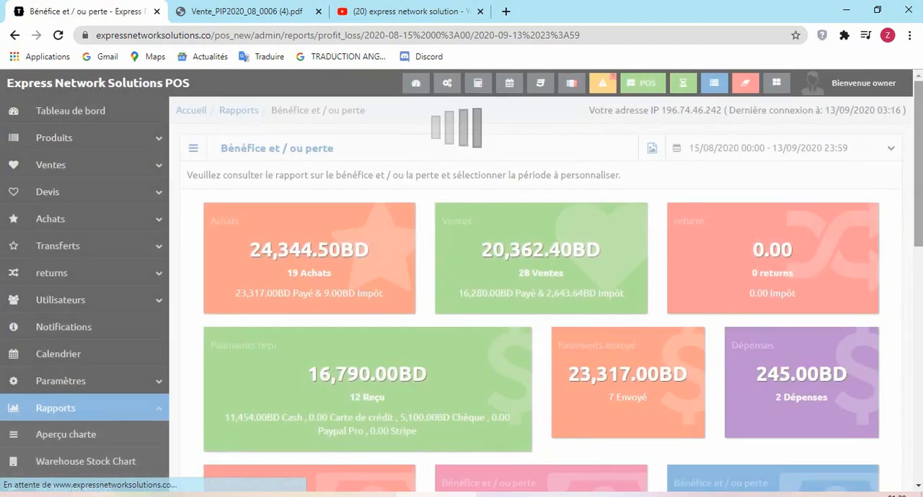
- Review the purchases, sales, payments, expenses and profit or loss summaries in the profit and/or loss report
{"action": "scroll", "coordinate": [596, 228], "scroll_direction": "down", "scroll_amount": 1}
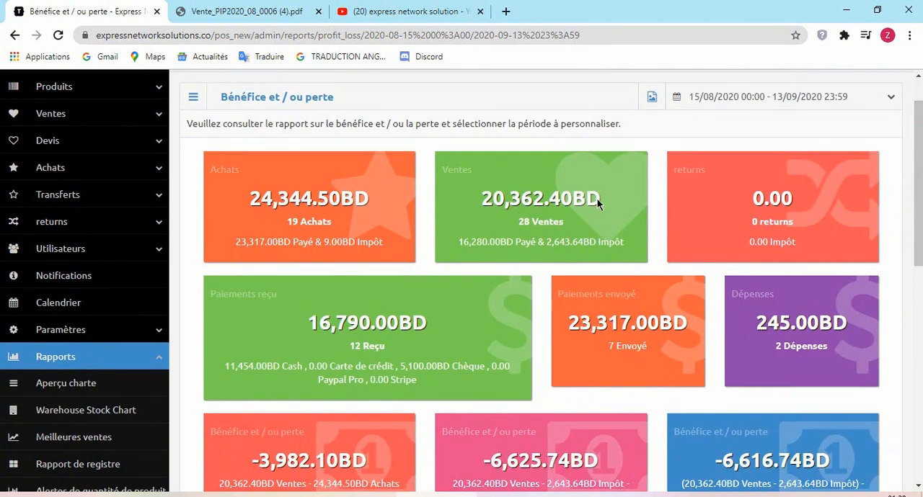
{"action": "scroll", "coordinate": [821, 252], "scroll_direction": "down", "scroll_amount": 3}
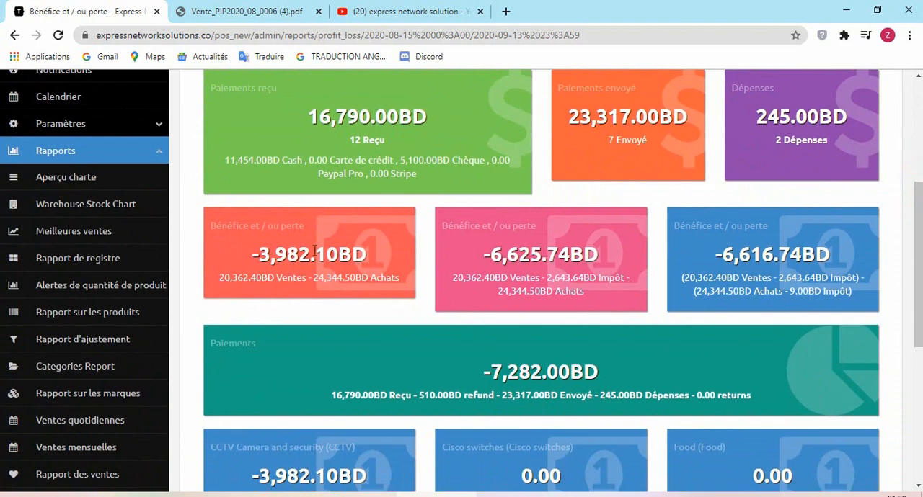
{"action": "scroll", "coordinate": [917, 284], "scroll_direction": "up", "scroll_amount": 4}
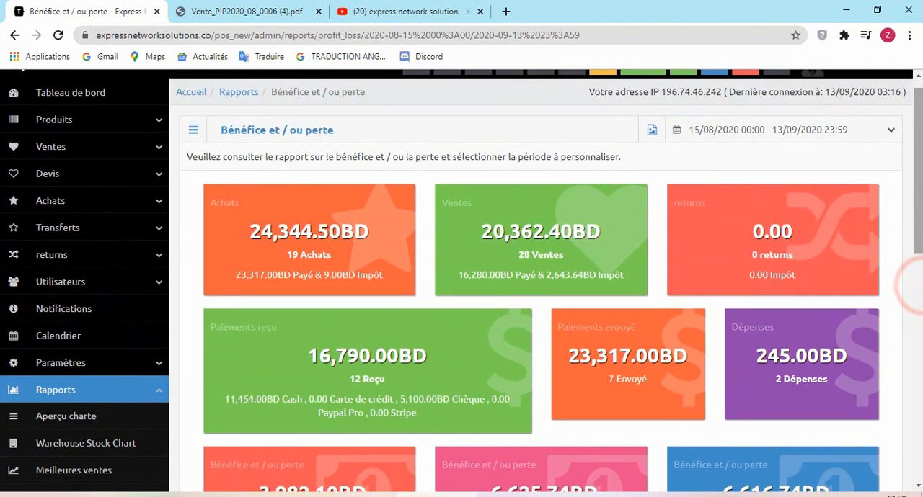
- Reopen the best sellers report and look through its charts down to the Jun 2020 - Aug 2020 and Sep 2019 - Aug 2020 periods
{"action": "left_click", "coordinate": [105, 470]}
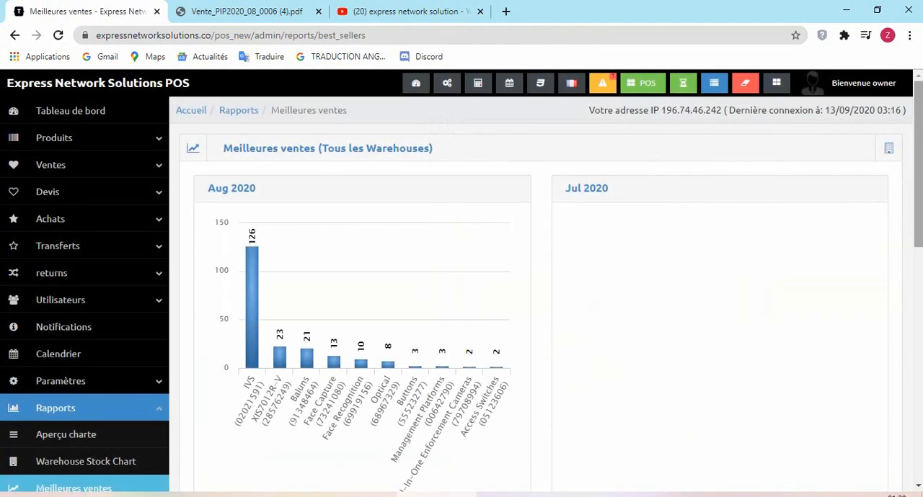
{"action": "left_click_drag", "start_coordinate": [917, 185], "coordinate": [919, 303]}
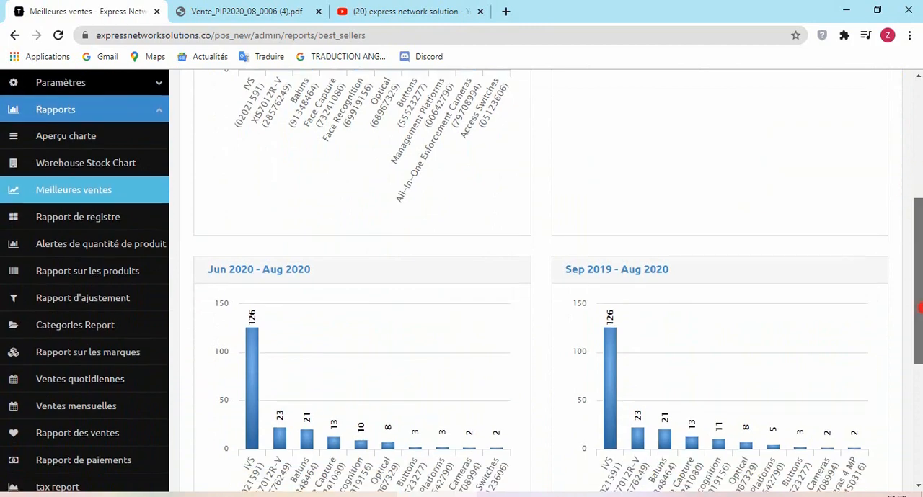
{"action": "scroll", "coordinate": [918, 307], "scroll_direction": "down", "scroll_amount": 3}
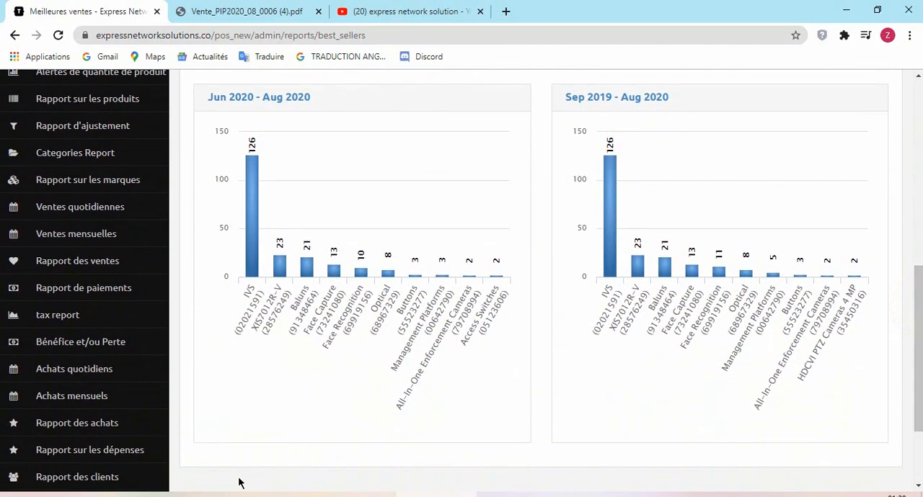
- Open the purchases report and look through its list of purchases down to the totals row and back up
{"action": "left_click", "coordinate": [88, 436]}
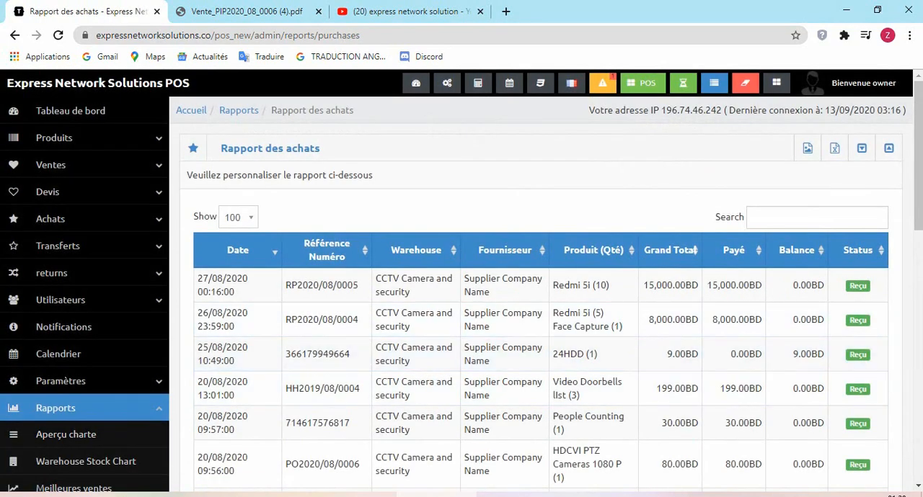
{"action": "left_click_drag", "start_coordinate": [919, 172], "coordinate": [919, 410]}
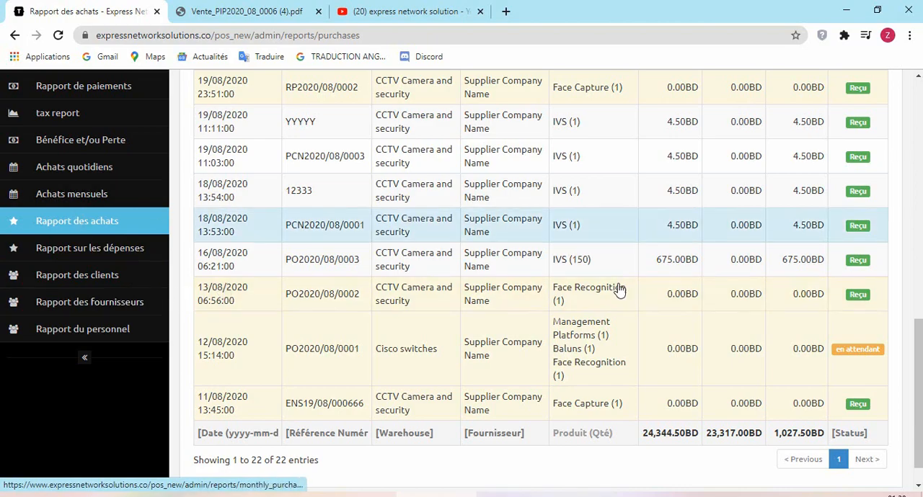
{"action": "scroll", "coordinate": [915, 345], "scroll_direction": "up", "scroll_amount": 7}
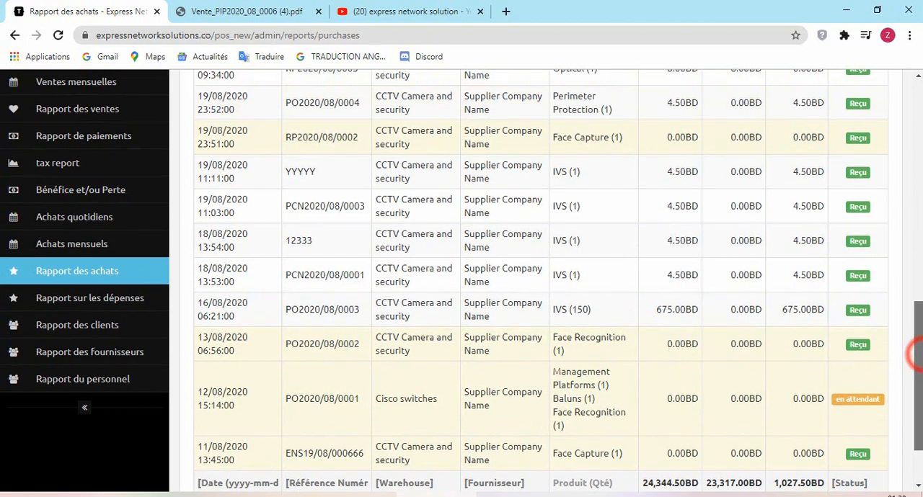
{"action": "scroll", "coordinate": [914, 173], "scroll_direction": "up", "scroll_amount": 1}
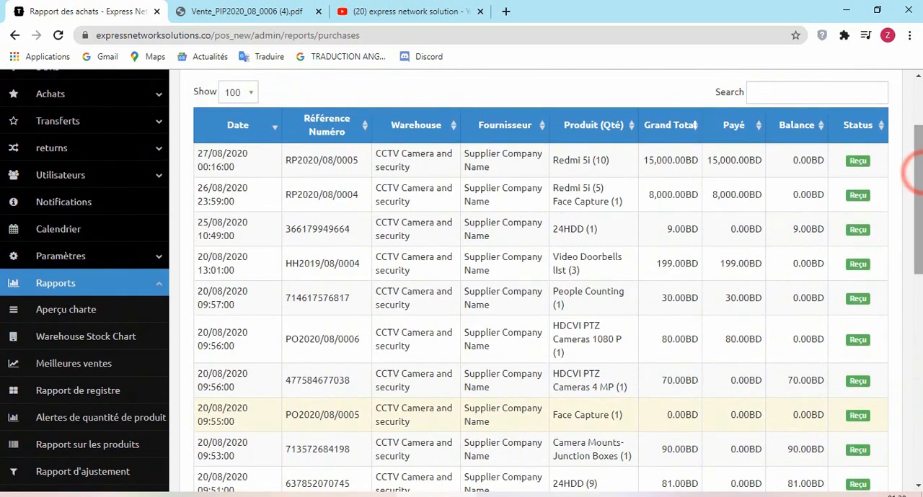